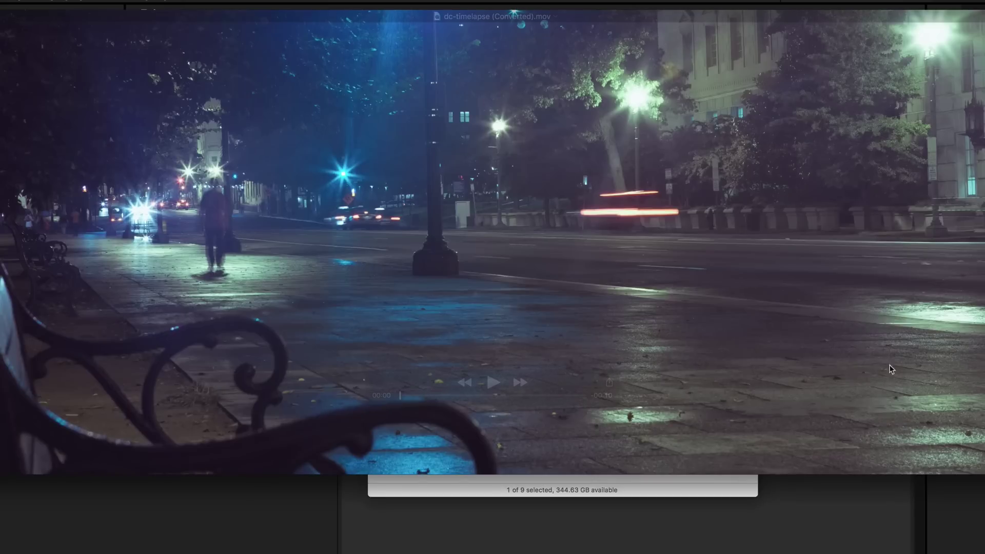
Play the dc-timelapse (Converted).mov clip to preview the finished time-lapse.
{"action": "mouse_move", "coordinate": [558, 324]}
{"action": "left_click", "coordinate": [490, 384]}
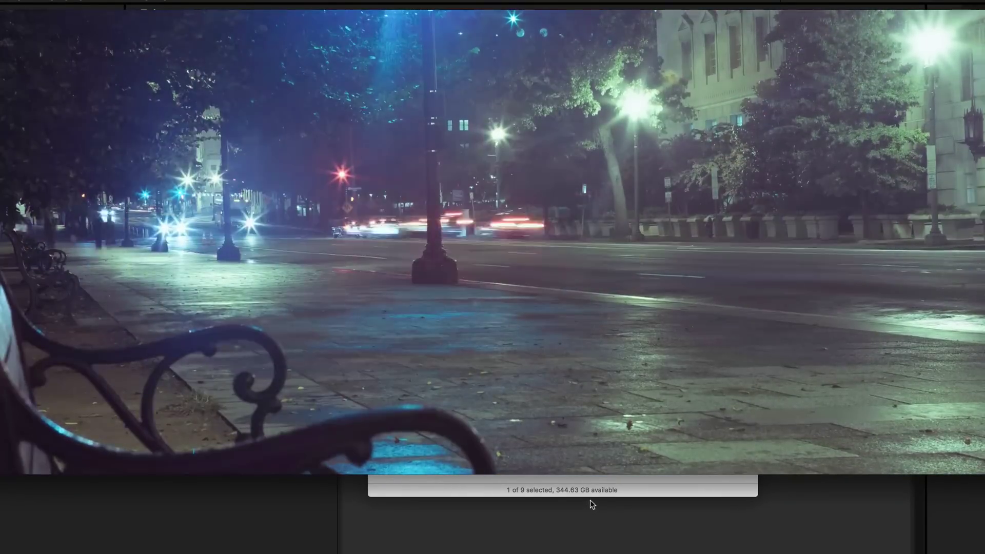
{"action": "mouse_move", "coordinate": [368, 419]}
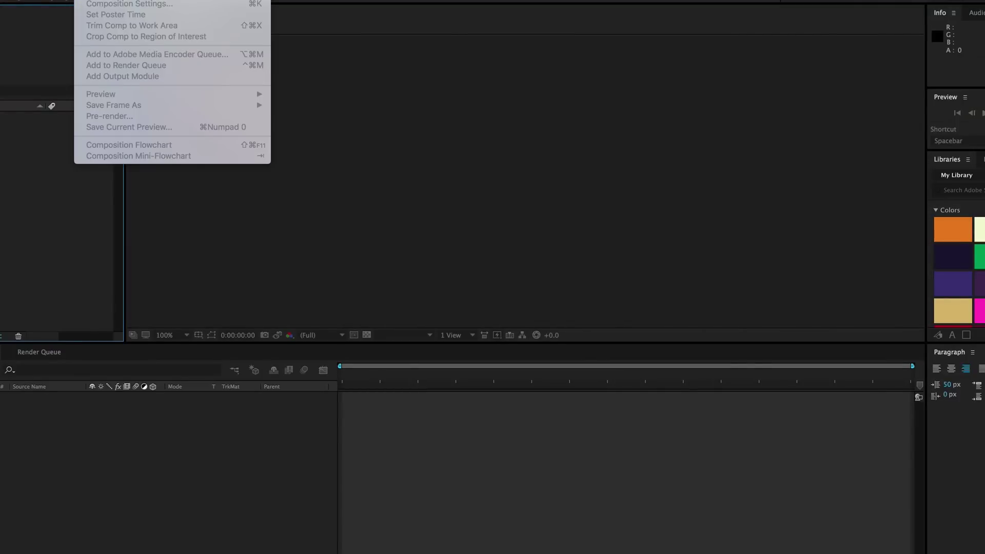
Create a composition named timelapse at 2580 × 1080 px with square pixels, 30 frames per second and a 30-second duration.
{"action": "left_click", "coordinate": [123, 4]}
{"action": "left_click_drag", "start_coordinate": [460, 49], "coordinate": [454, 64]}
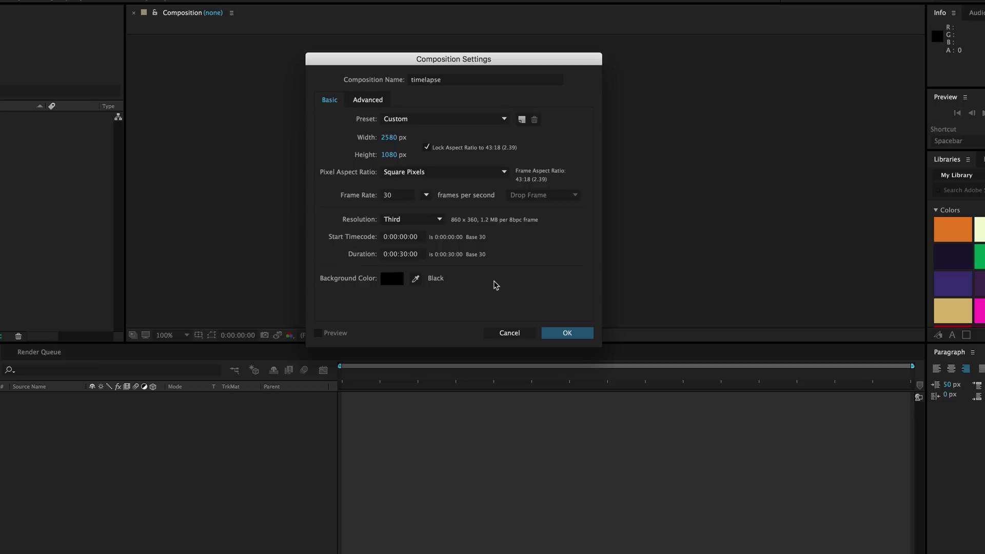
{"action": "left_click", "coordinate": [567, 333]}
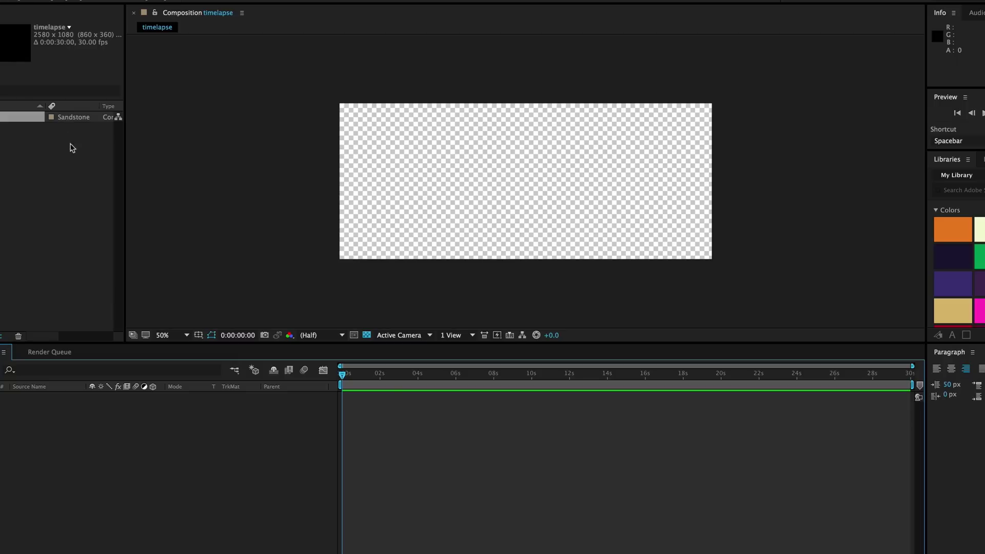
Start importing a file into the project and browse to the 082813DC folder on the Philadelphia time-lapse drive.
{"action": "left_click", "coordinate": [74, 181]}
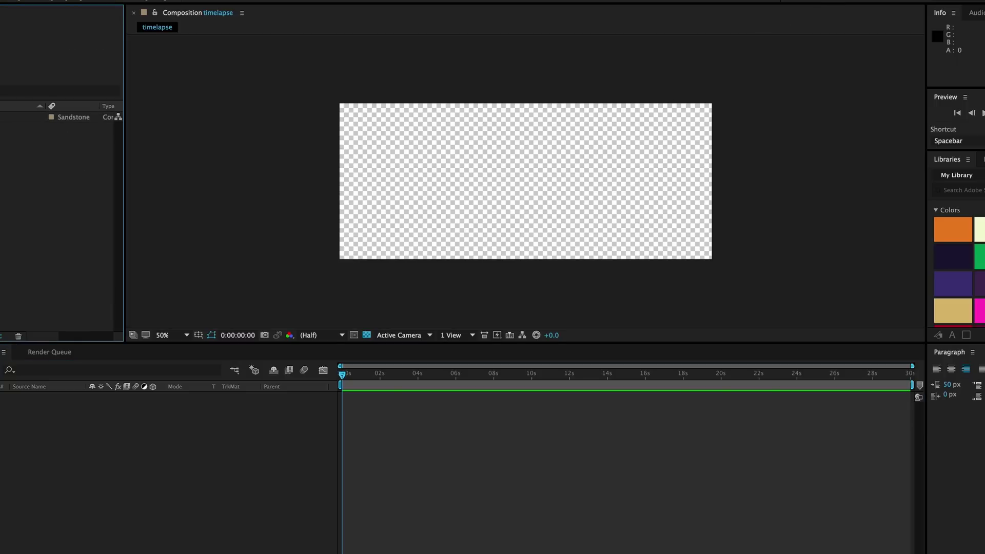
{"action": "right_click", "coordinate": [4, 185]}
{"action": "mouse_move", "coordinate": [44, 234]}
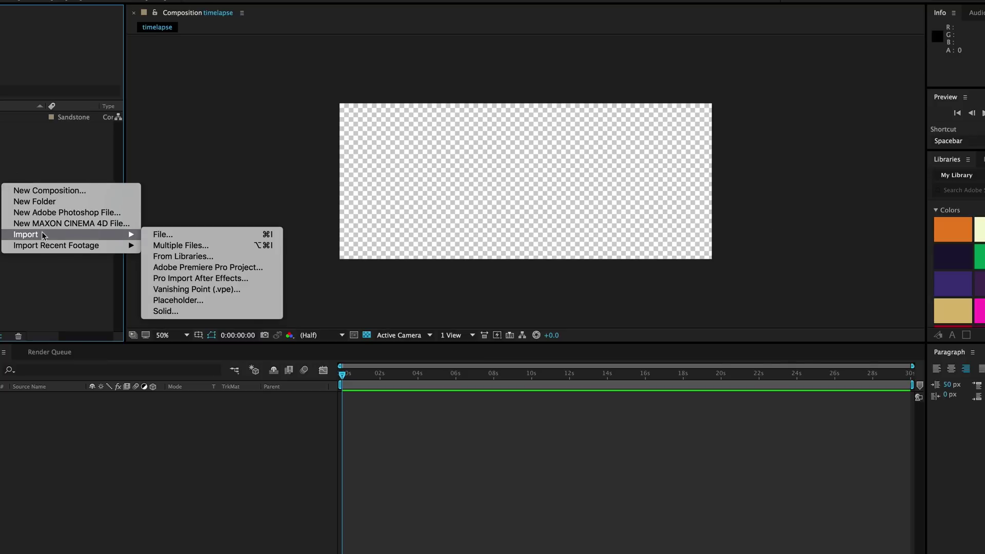
{"action": "left_click", "coordinate": [163, 235]}
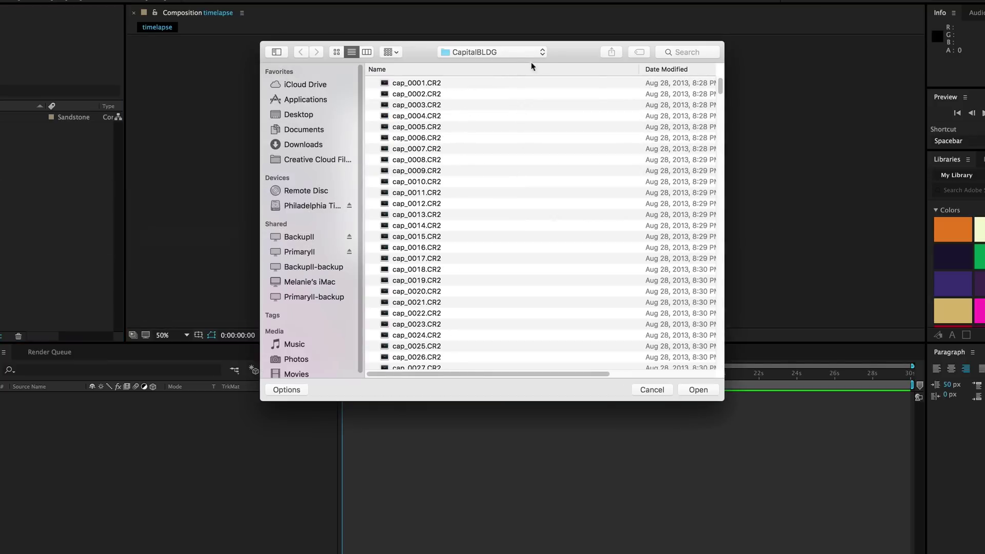
{"action": "left_click", "coordinate": [529, 51]}
{"action": "left_click", "coordinate": [521, 77]}
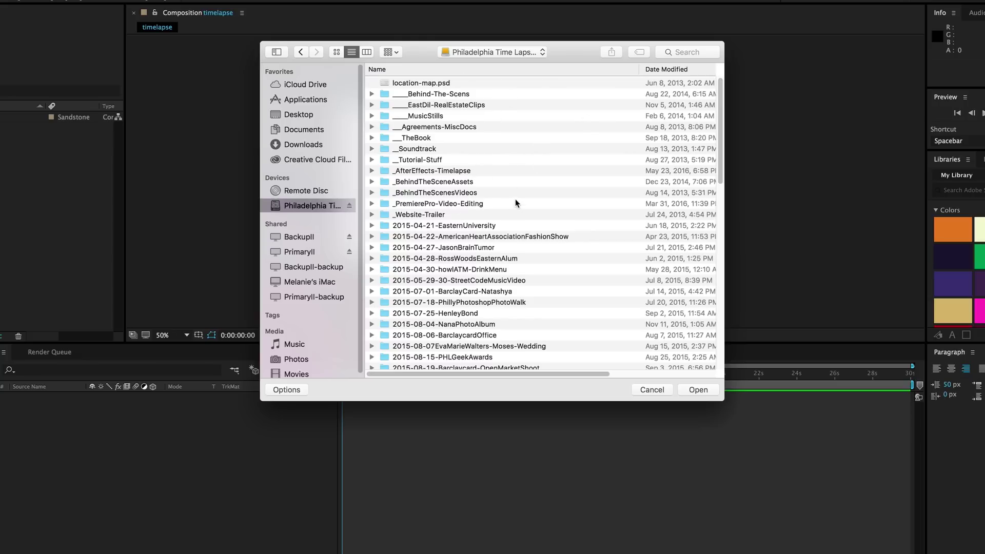
{"action": "scroll", "coordinate": [515, 199], "scroll_direction": "down", "scroll_amount": 15}
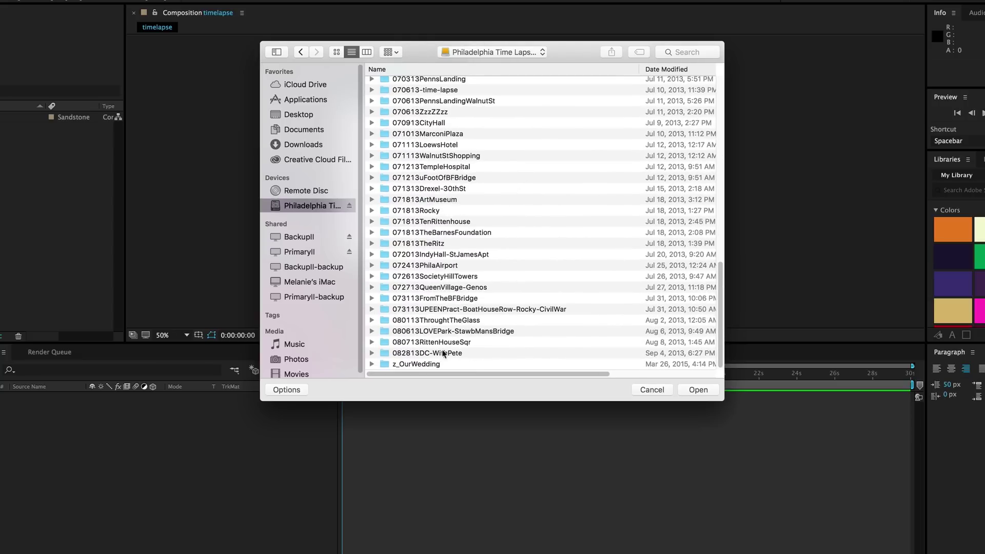
{"action": "double_click", "coordinate": [478, 353]}
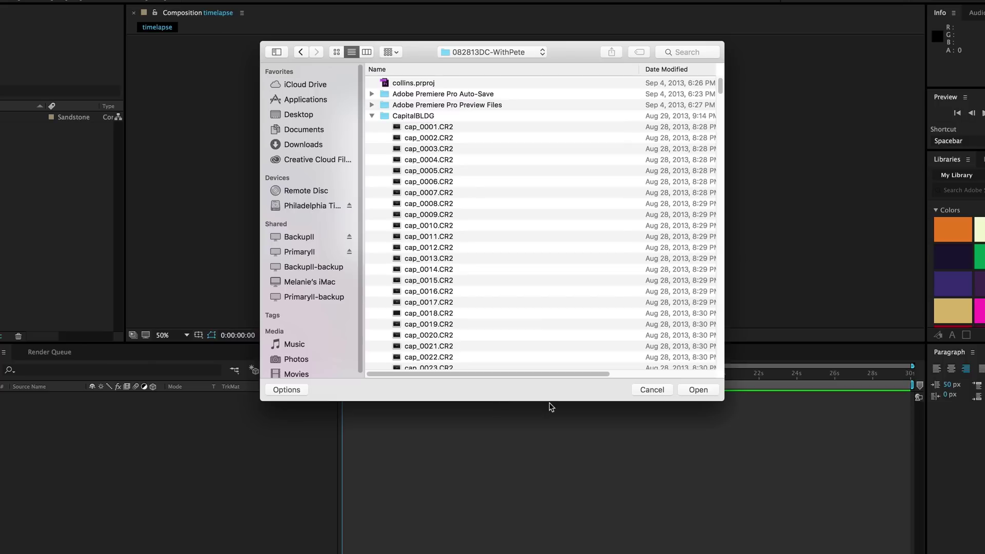
Collapse the CapitalBLDG folder, expand the WhiteHouse folder and look through its numbered CR2 frames.
{"action": "left_click", "coordinate": [372, 115]}
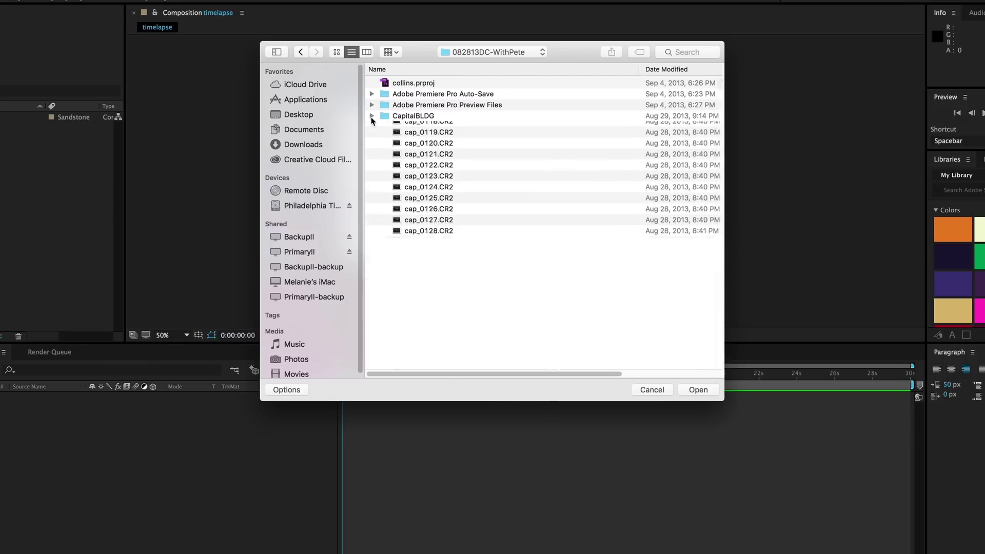
{"action": "left_click", "coordinate": [415, 171]}
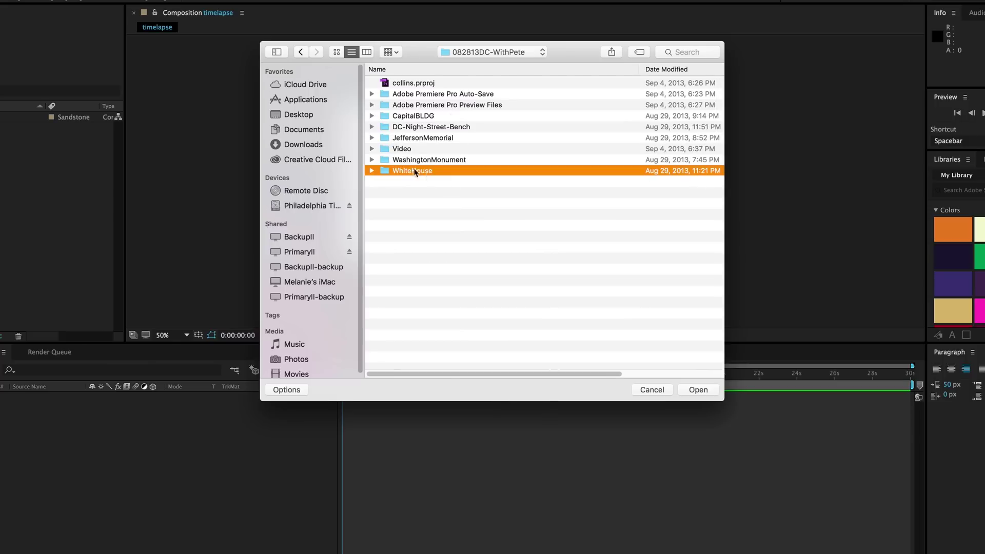
{"action": "left_click", "coordinate": [371, 170]}
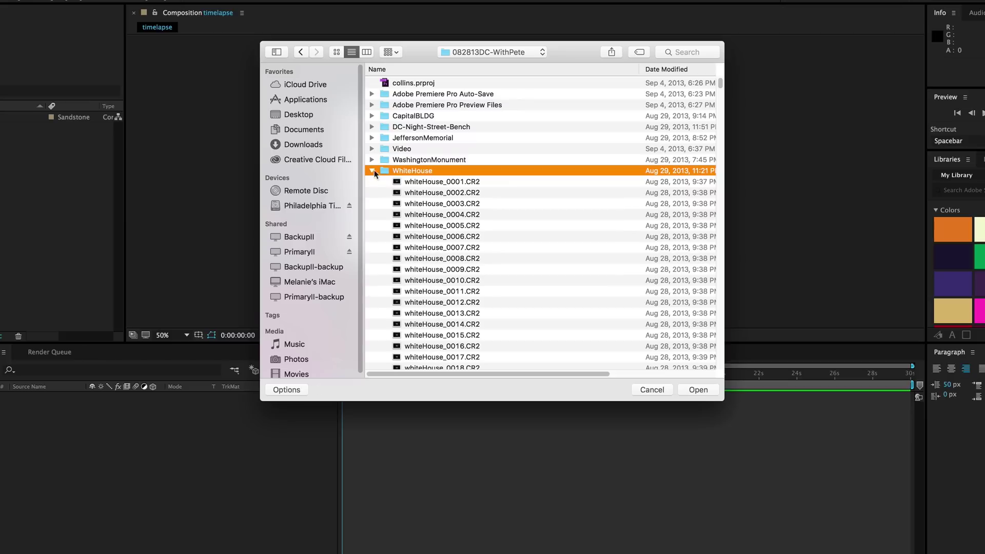
{"action": "scroll", "coordinate": [482, 208], "scroll_direction": "down", "scroll_amount": 10}
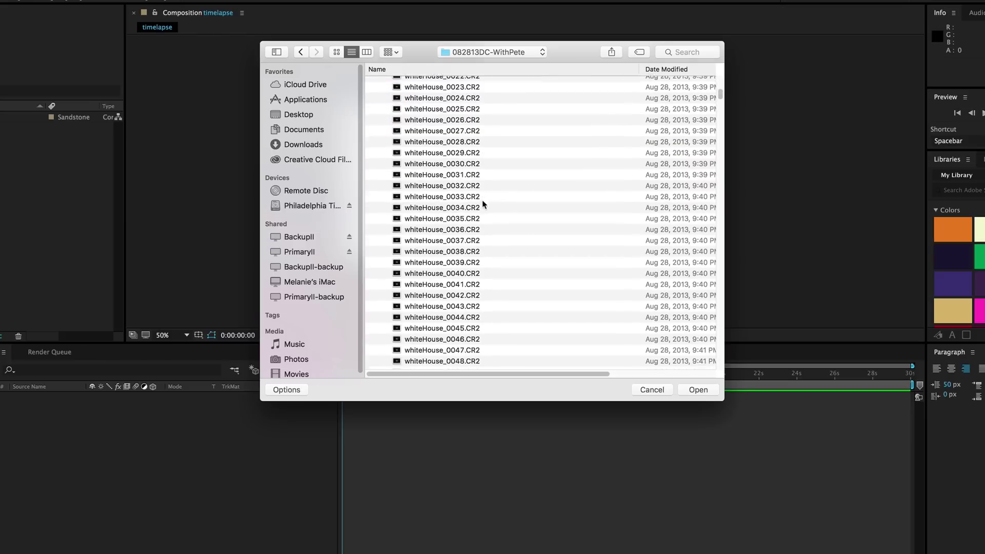
{"action": "scroll", "coordinate": [465, 190], "scroll_direction": "up", "scroll_amount": 10}
{"action": "scroll", "coordinate": [485, 281], "scroll_direction": "down", "scroll_amount": 20}
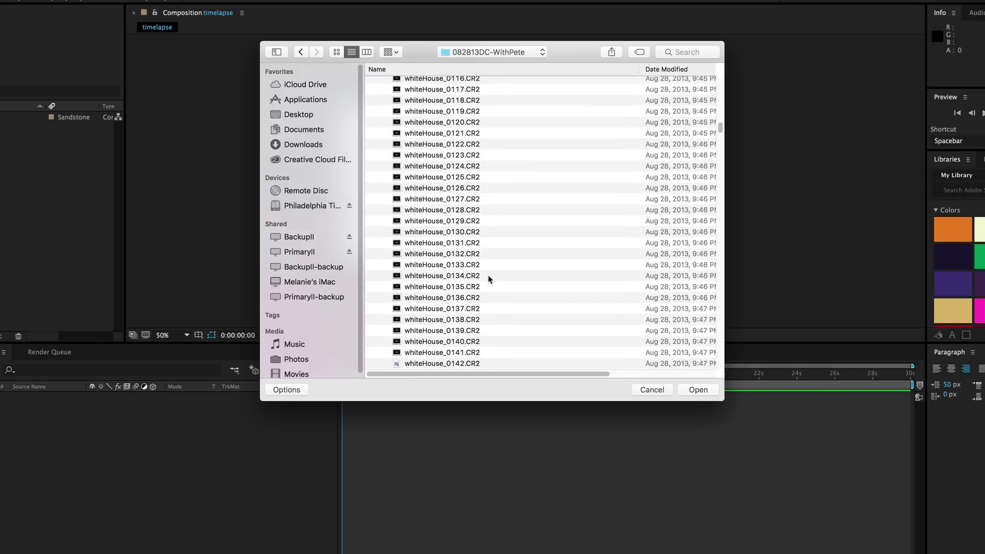
{"action": "scroll", "coordinate": [485, 272], "scroll_direction": "down", "scroll_amount": 15}
{"action": "scroll", "coordinate": [454, 195], "scroll_direction": "down", "scroll_amount": 1}
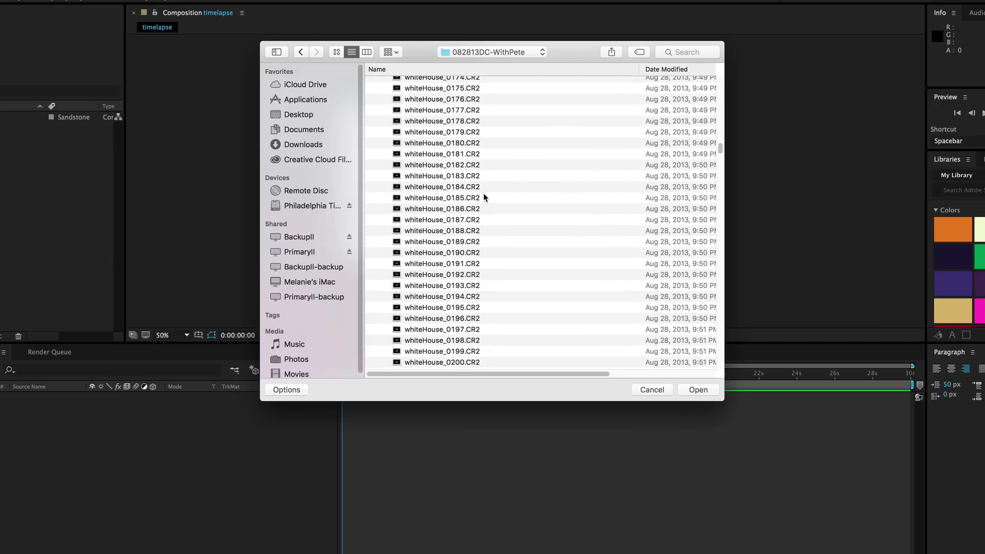
{"action": "scroll", "coordinate": [484, 194], "scroll_direction": "up", "scroll_amount": 20}
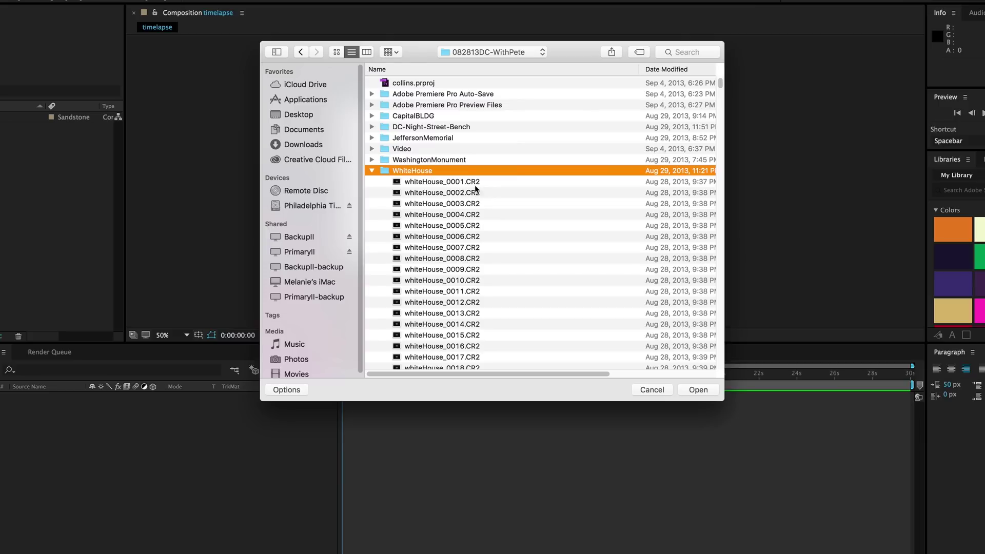
Import whiteHouse_0001.CR2 with the Camera Raw Sequence option enabled so all frames come in as footage.
{"action": "left_click", "coordinate": [475, 182]}
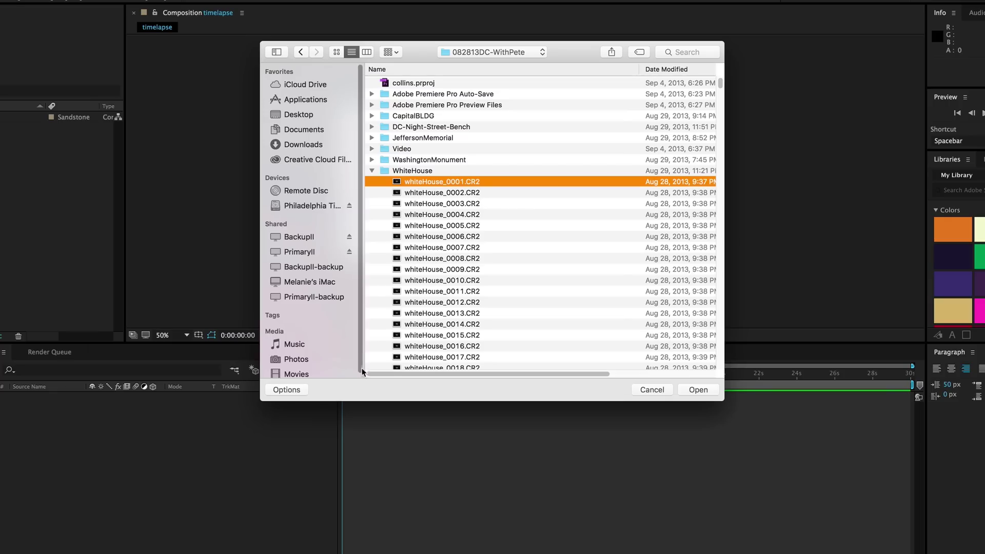
{"action": "left_click", "coordinate": [293, 391]}
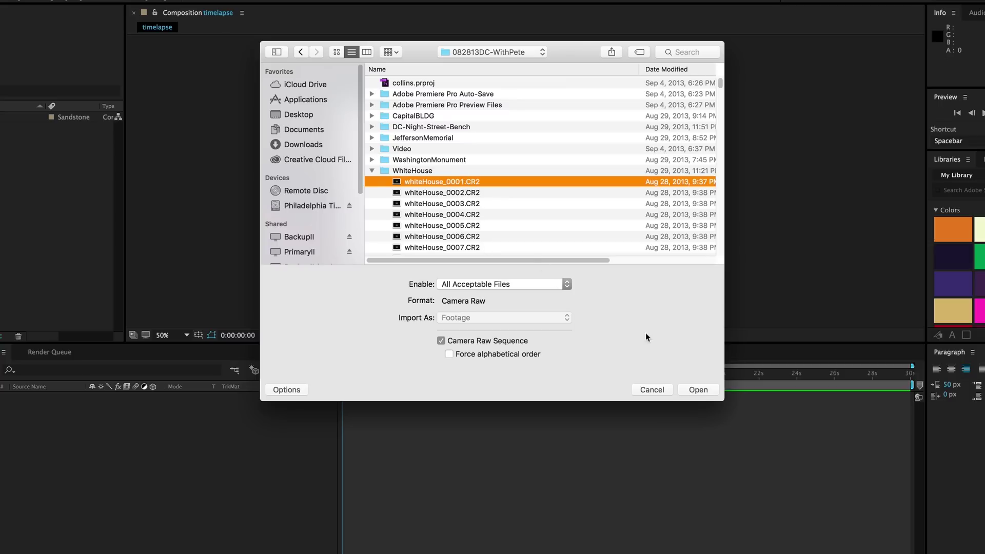
{"action": "left_click", "coordinate": [704, 390]}
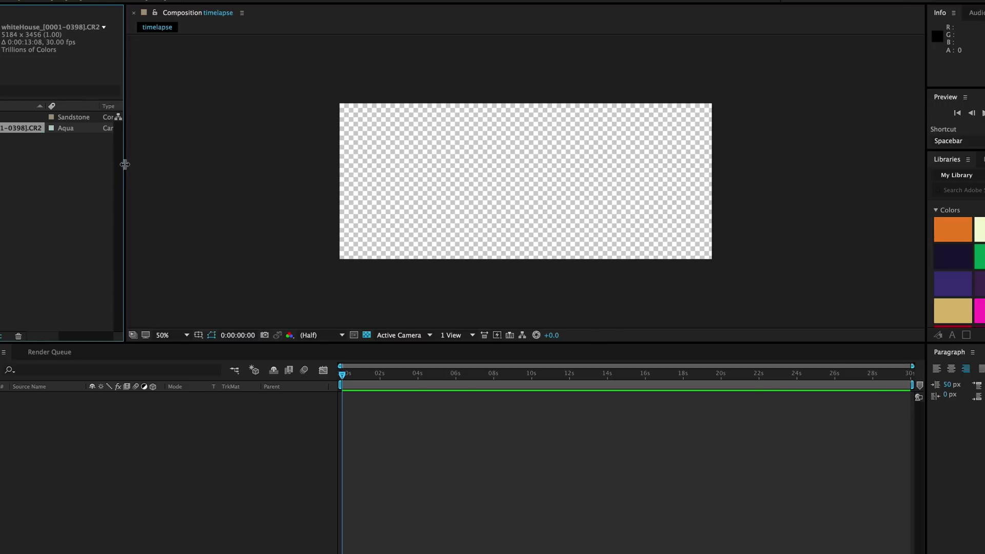
Add the whiteHouse_[0001-0398].CR2 sequence to the timelapse composition's timeline, starting at 0 seconds, and return the playhead to the start.
{"action": "left_click_drag", "start_coordinate": [124, 164], "coordinate": [252, 179]}
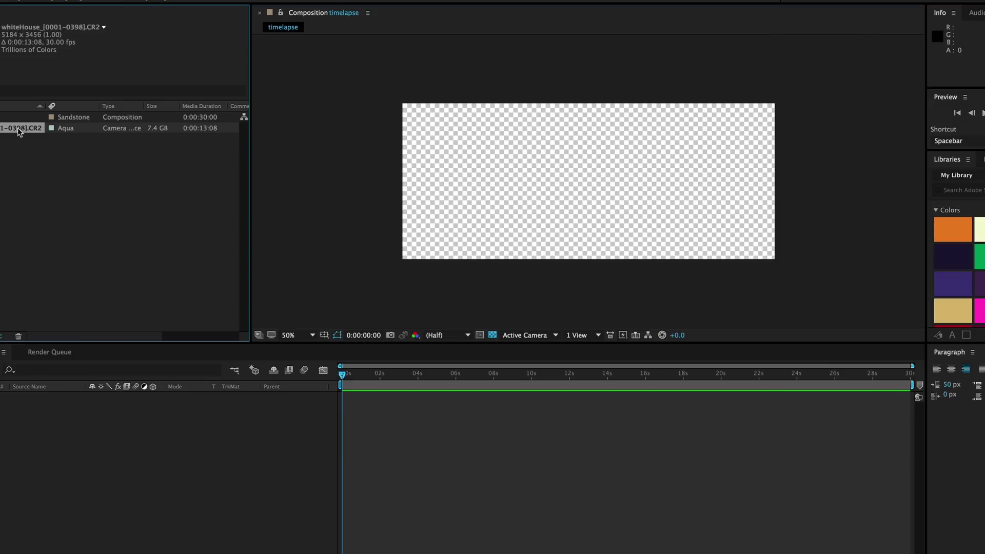
{"action": "left_click_drag", "start_coordinate": [21, 133], "coordinate": [126, 420]}
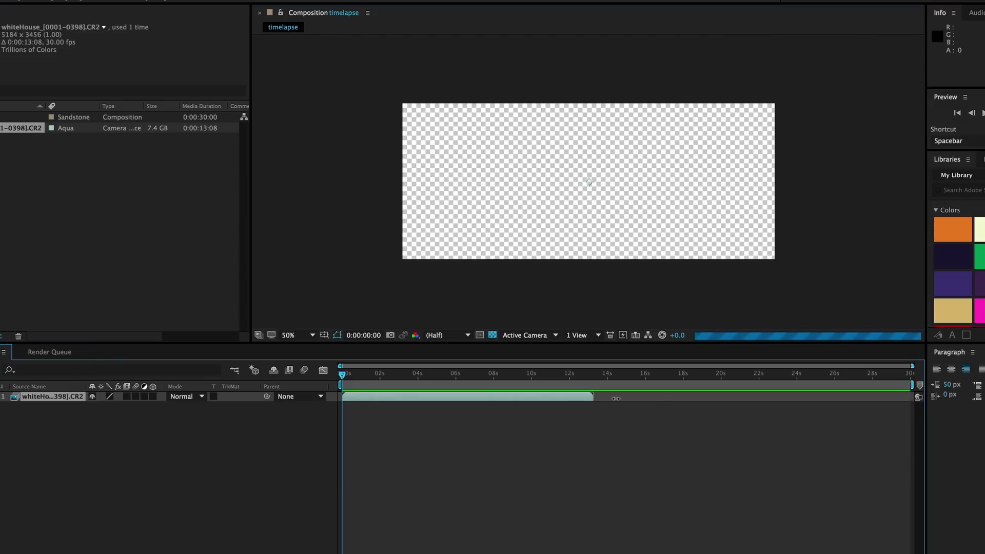
{"action": "left_click", "coordinate": [593, 379]}
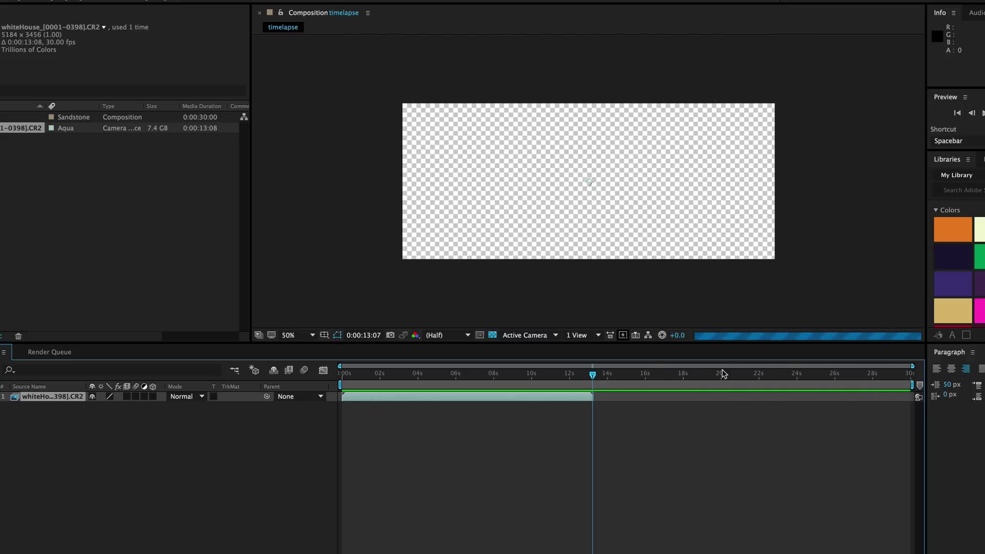
{"action": "left_click", "coordinate": [340, 374]}
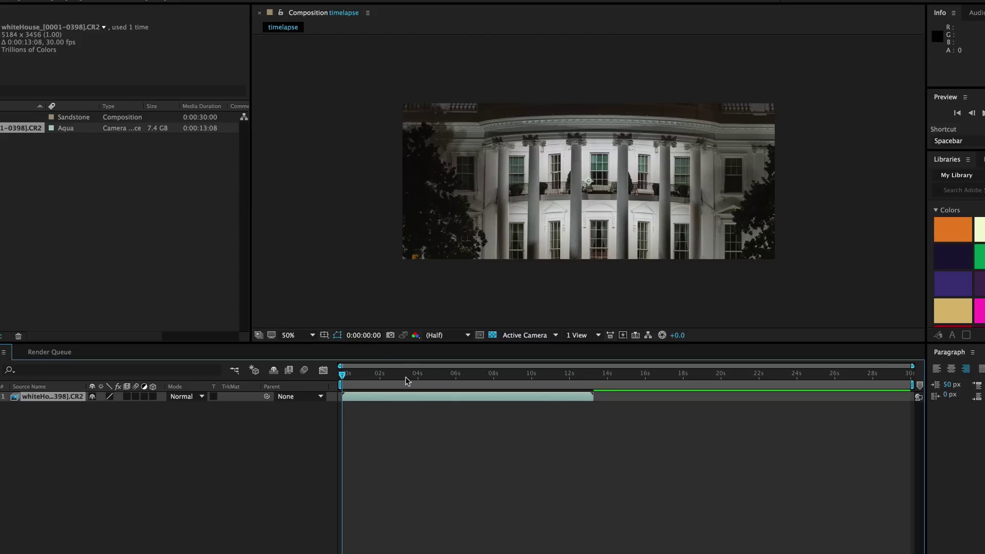
Scale the White House layer down to 51% and fit the composition view at 33.3%.
{"action": "key", "text": "s"}
{"action": "left_click", "coordinate": [298, 335]}
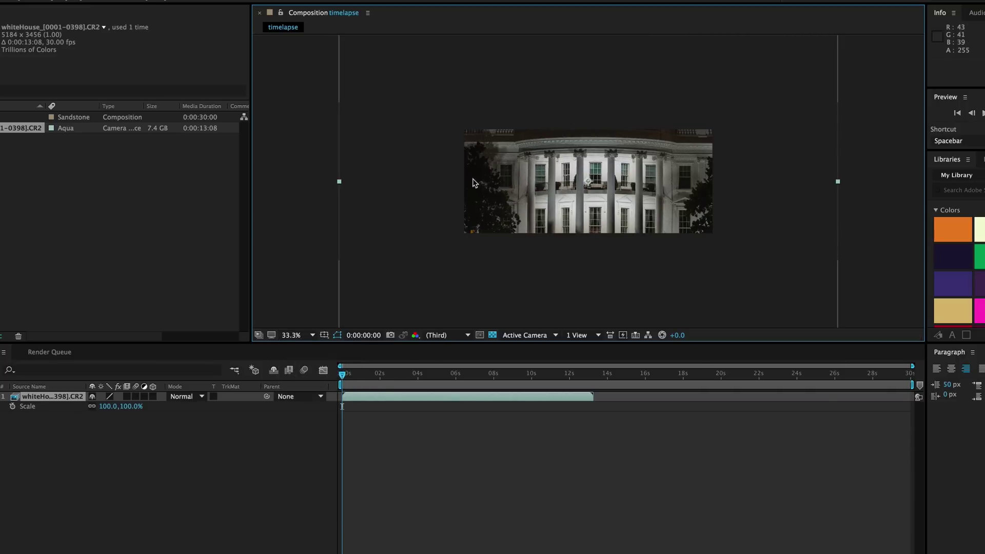
{"action": "left_click_drag", "start_coordinate": [104, 409], "coordinate": [71, 402]}
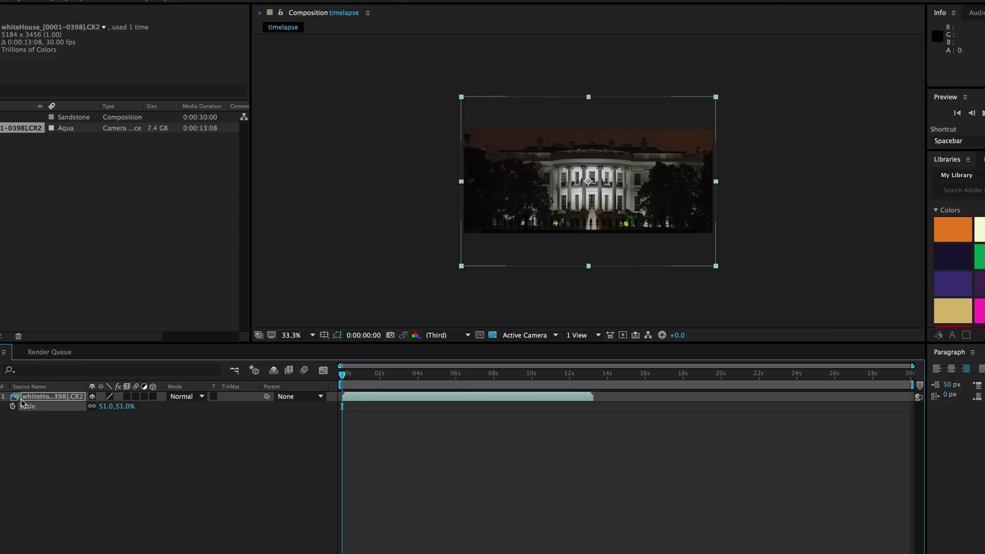
Straighten the White House layer by setting its rotation to -0.2°.
{"action": "key", "text": "r"}
{"action": "left_click", "coordinate": [95, 408]}
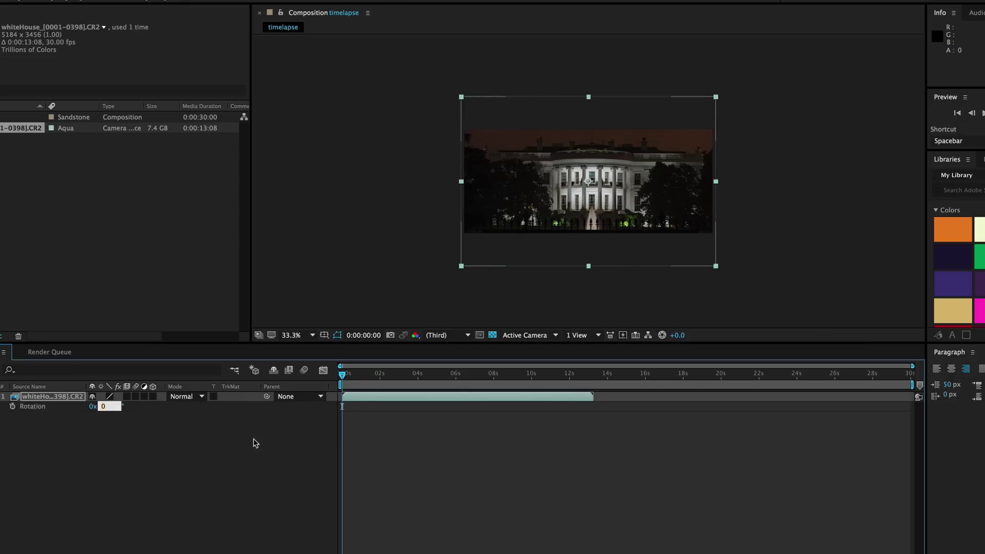
{"action": "type", "text": "-0.2"}
{"action": "key", "text": "Tab"}
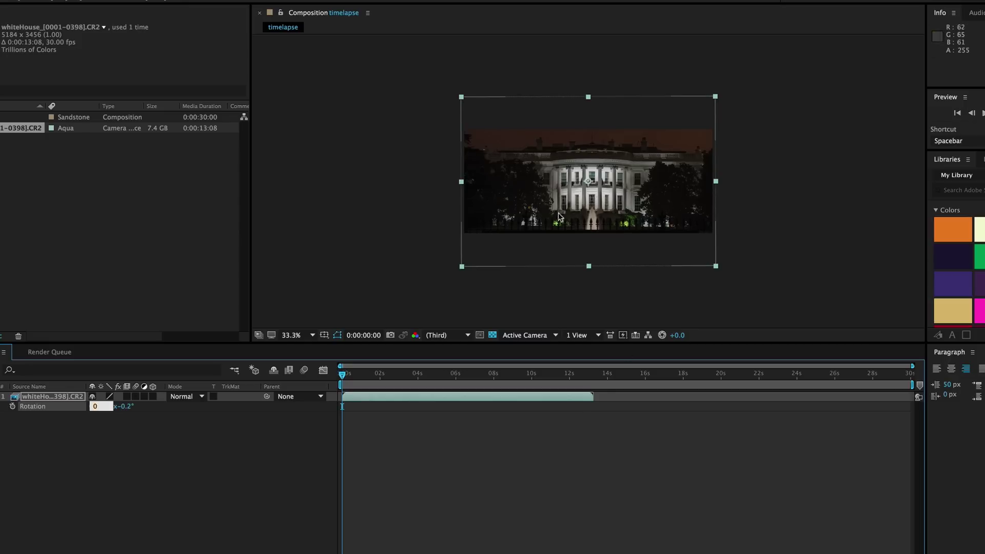
{"action": "left_click", "coordinate": [162, 465]}
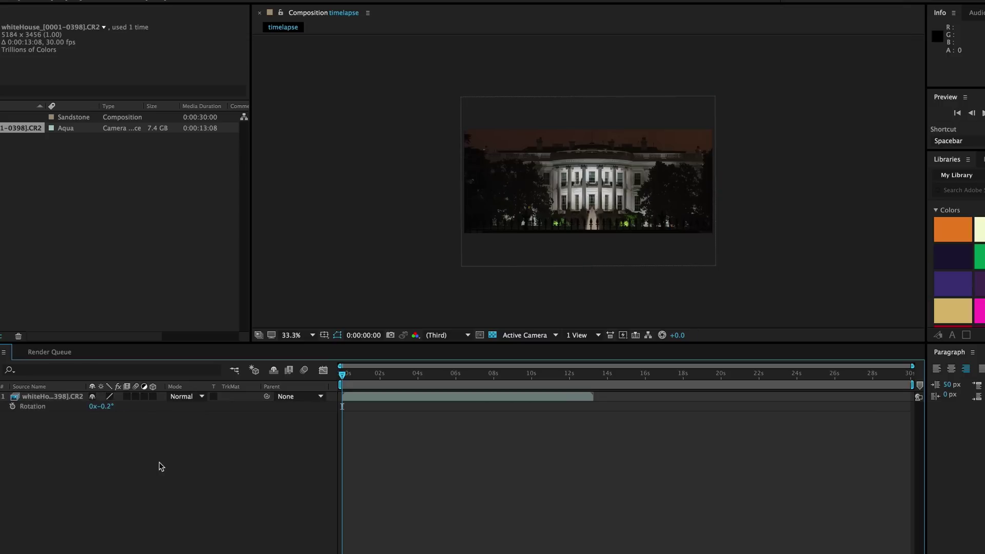
Scale the White House layer to 69% and set its position to 1275, 759.
{"action": "key", "text": "s"}
{"action": "left_click_drag", "start_coordinate": [113, 407], "coordinate": [124, 412]}
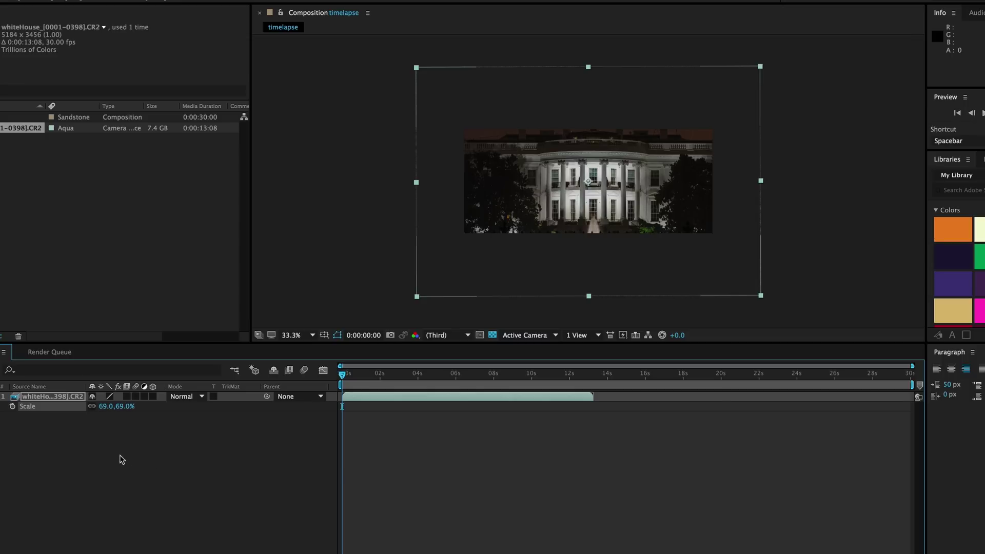
{"action": "key", "text": "p"}
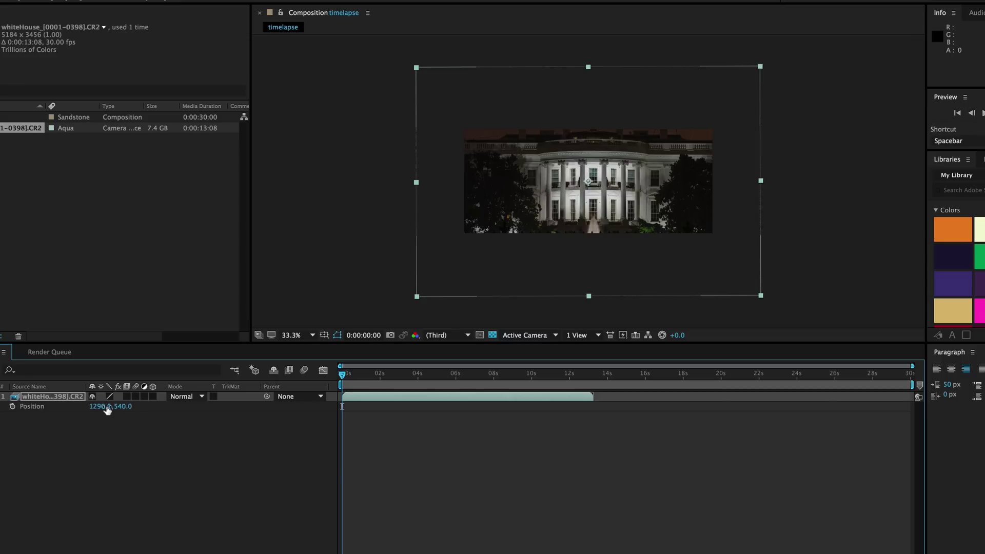
{"action": "mouse_move", "coordinate": [95, 410]}
{"action": "left_mouse_down"}
{"action": "mouse_move", "coordinate": [82, 417]}
{"action": "mouse_move", "coordinate": [129, 418]}
{"action": "mouse_move", "coordinate": [99, 421]}
{"action": "left_mouse_up"}
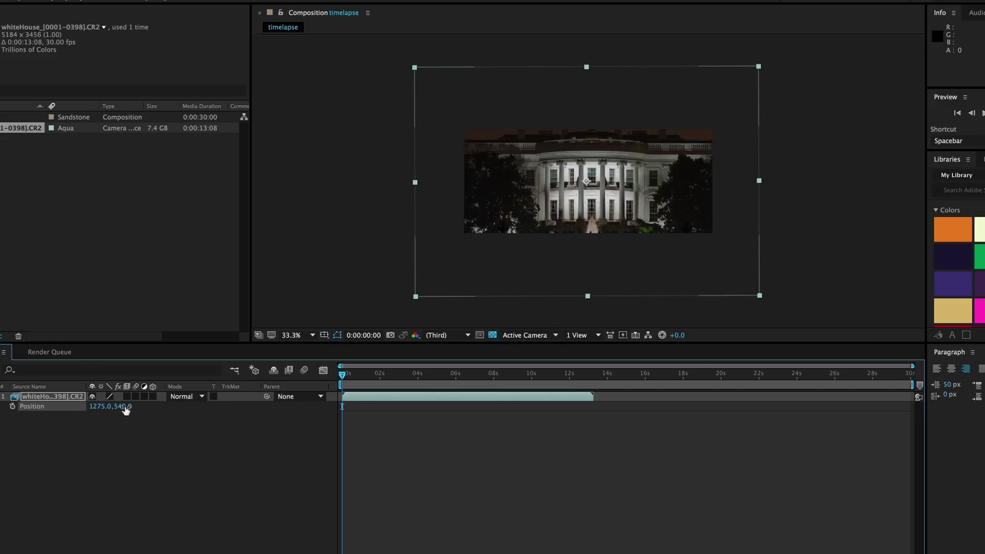
{"action": "left_click_drag", "start_coordinate": [126, 410], "coordinate": [236, 422]}
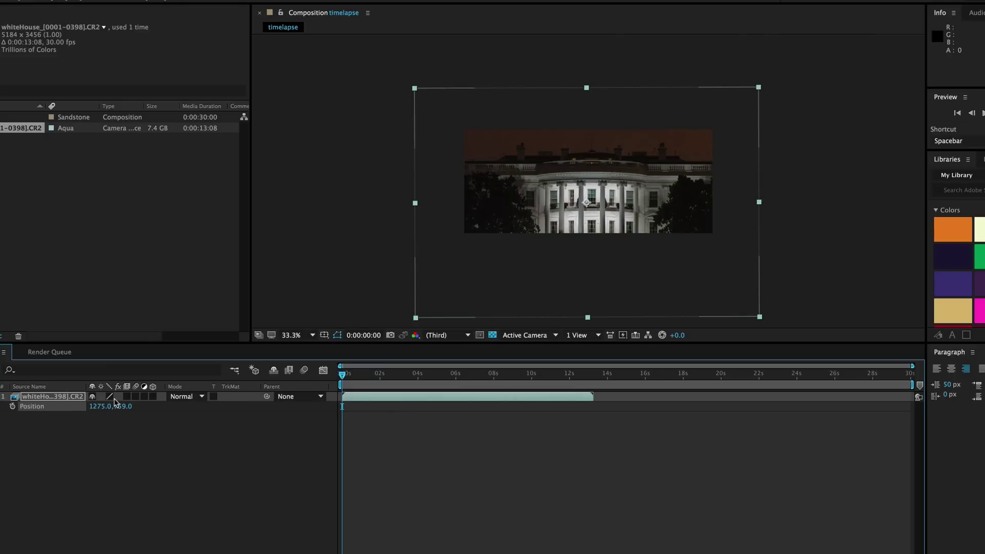
Animate the White House layer's position with a keyframe at 0 seconds and one of 1275, 405 at 0:00:13:07.
{"action": "left_click", "coordinate": [12, 406]}
{"action": "left_click_drag", "start_coordinate": [346, 381], "coordinate": [593, 375]}
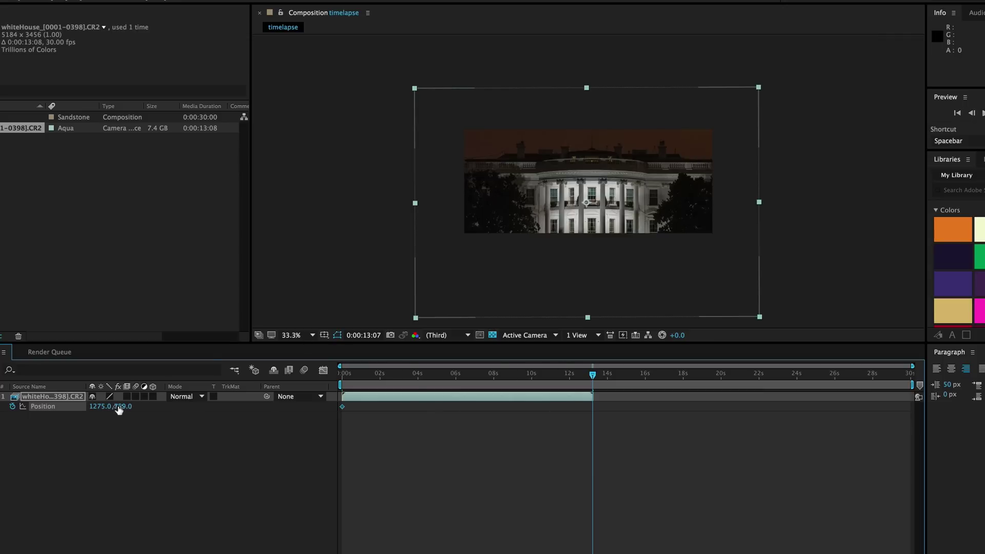
{"action": "left_click_drag", "start_coordinate": [123, 409], "coordinate": [20, 409]}
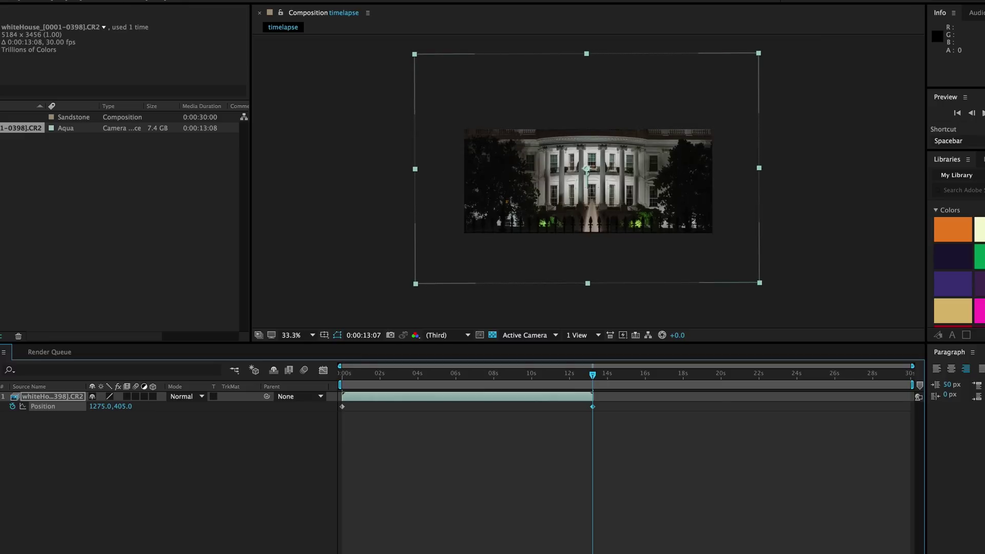
Shorten the timelapse composition's work area so that it ends together with the White House layer.
{"action": "left_click", "coordinate": [592, 407]}
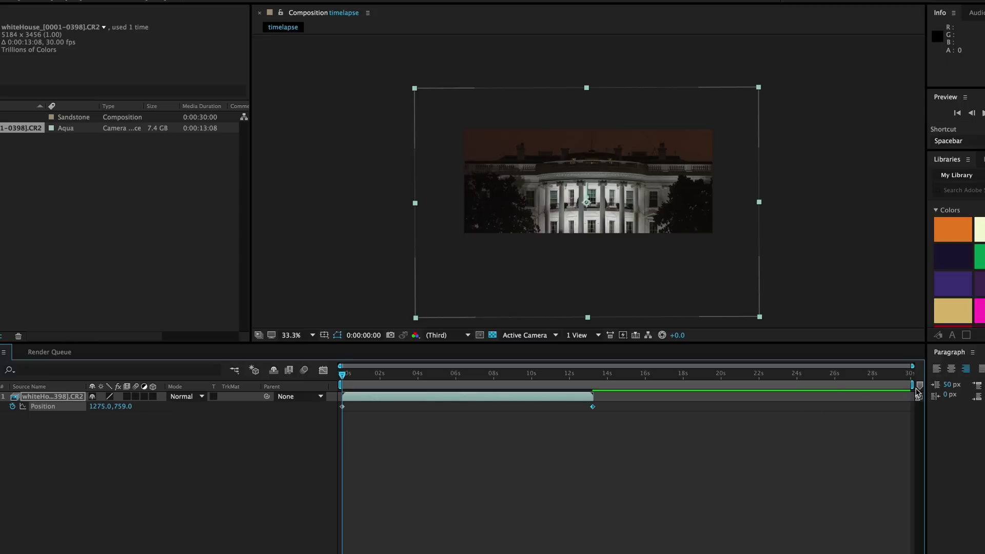
{"action": "left_click_drag", "start_coordinate": [915, 384], "coordinate": [595, 381]}
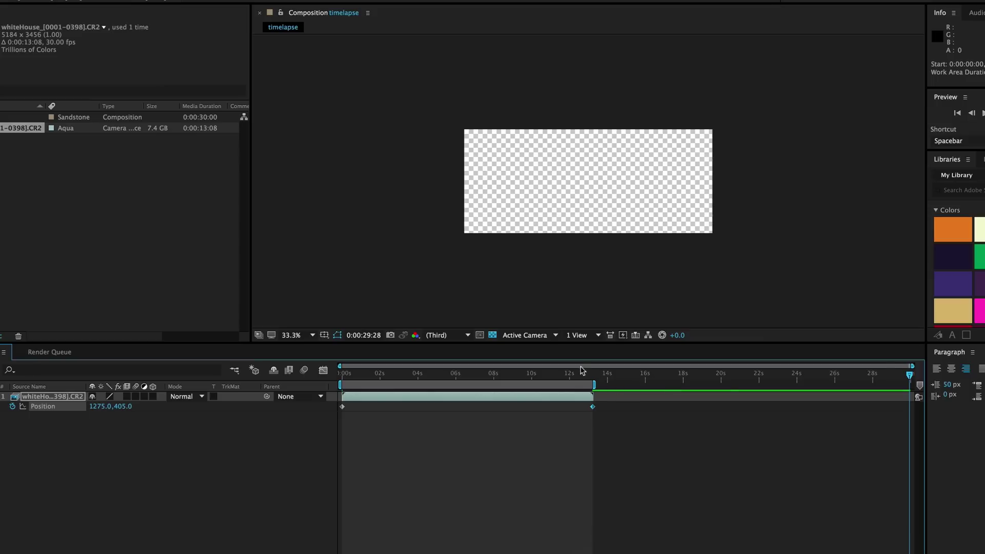
{"action": "mouse_move", "coordinate": [912, 366]}
{"action": "left_mouse_down"}
{"action": "mouse_move", "coordinate": [705, 365]}
{"action": "mouse_move", "coordinate": [912, 366]}
{"action": "left_mouse_up"}
Add the timelapse composition to the render queue and set its output module format to QuickTime.
{"action": "left_click", "coordinate": [41, 1]}
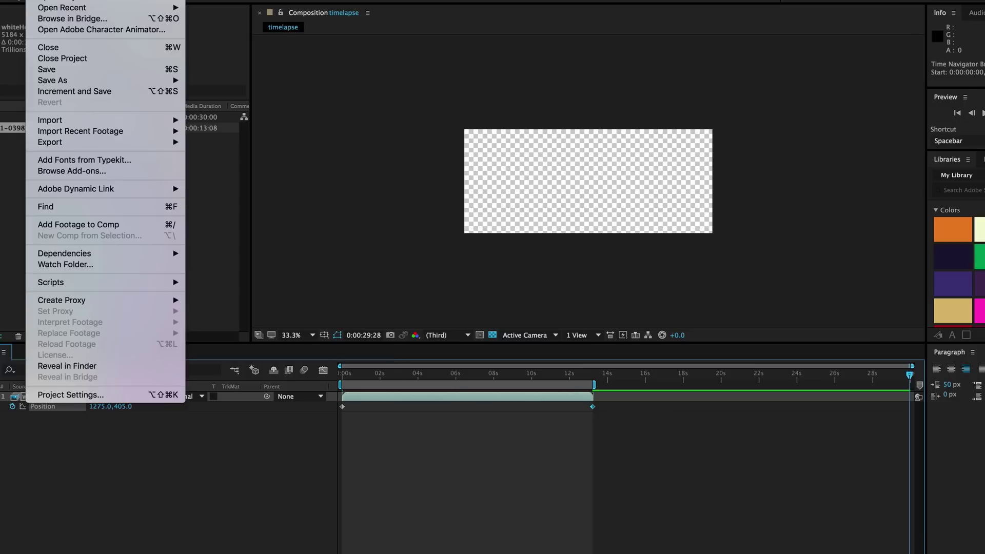
{"action": "mouse_move", "coordinate": [97, 142]}
{"action": "left_click", "coordinate": [246, 154]}
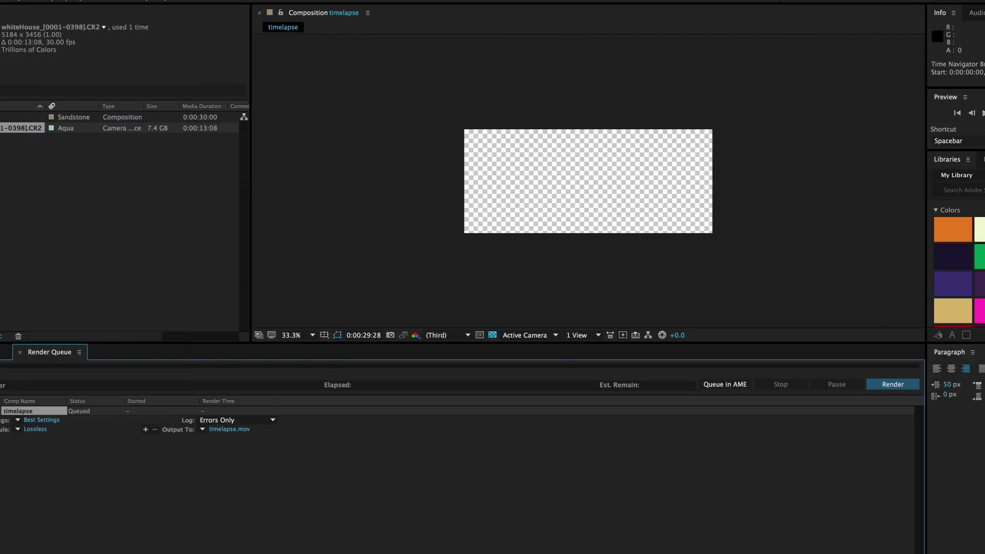
{"action": "left_click", "coordinate": [35, 430]}
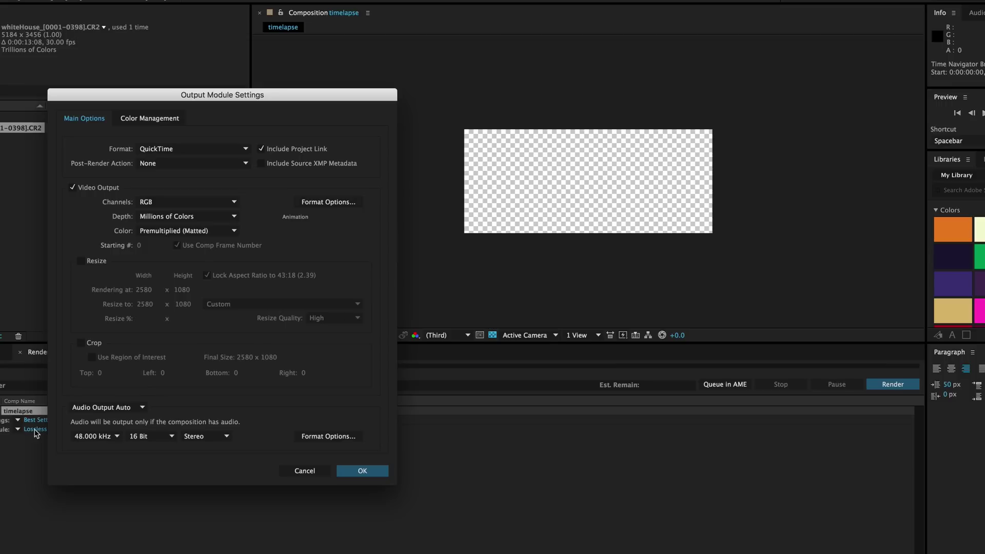
{"action": "left_click", "coordinate": [215, 148]}
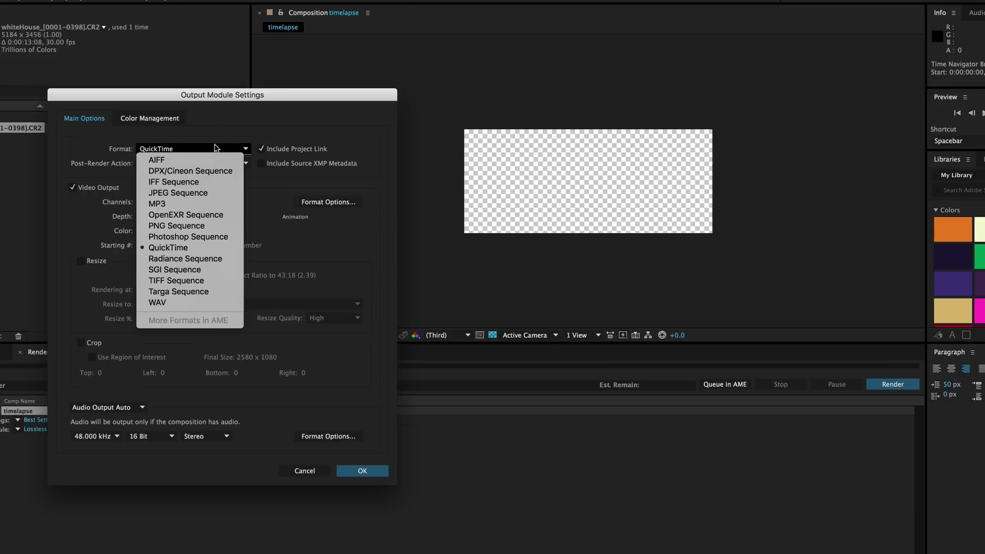
{"action": "left_click", "coordinate": [188, 249]}
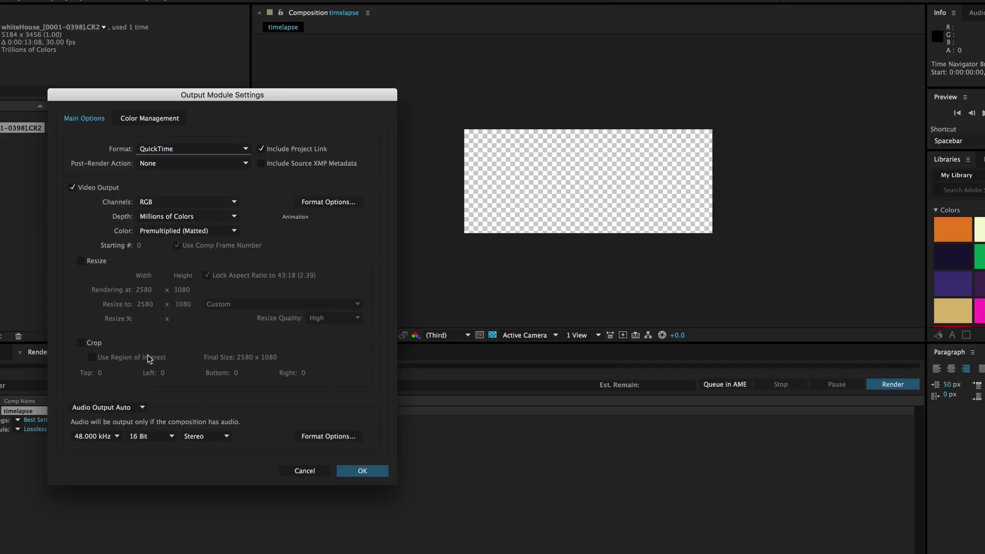
{"action": "left_click", "coordinate": [379, 472]}
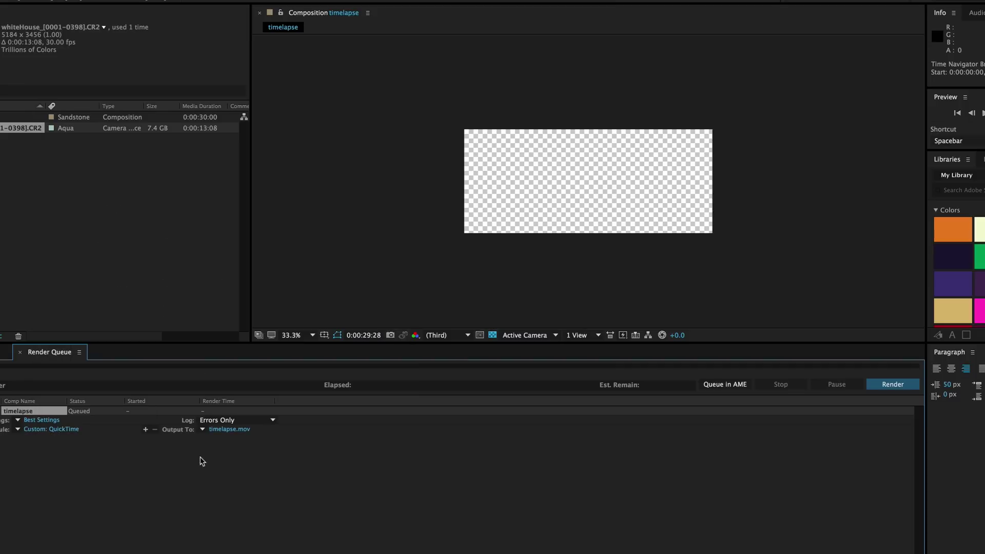
Name the render output white-house-render-2.mov on the Desktop and start the render.
{"action": "left_click", "coordinate": [233, 429]}
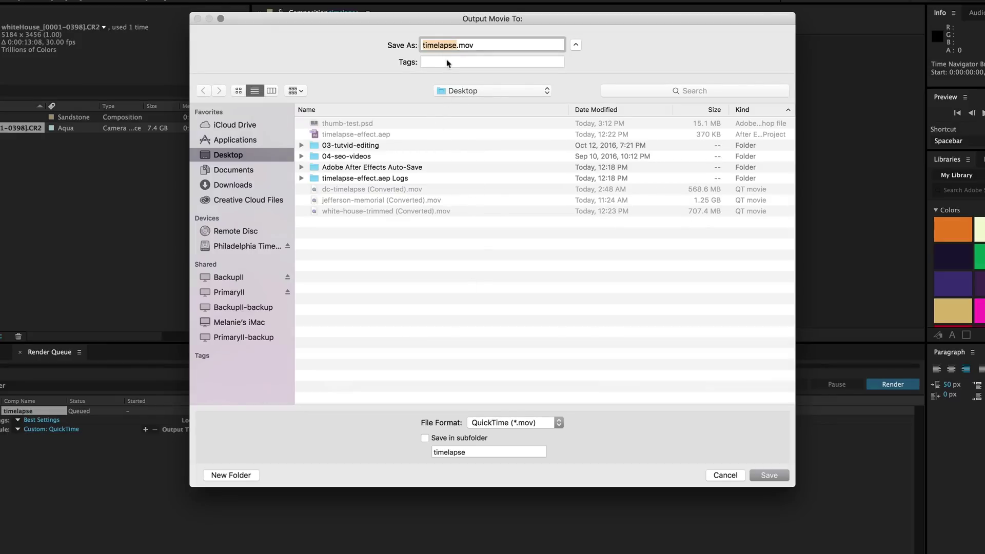
{"action": "type", "text": "white-house-render-2"}
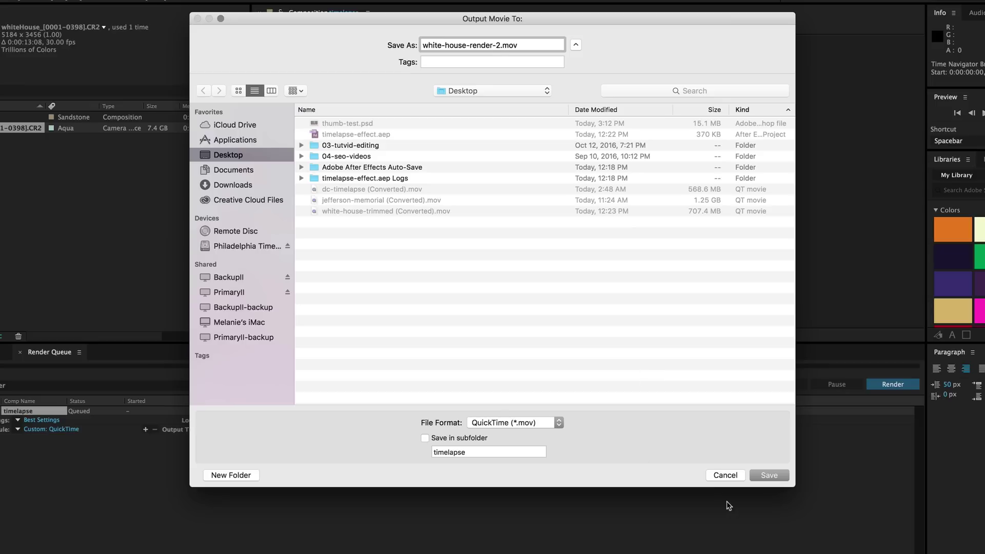
{"action": "left_click", "coordinate": [766, 478]}
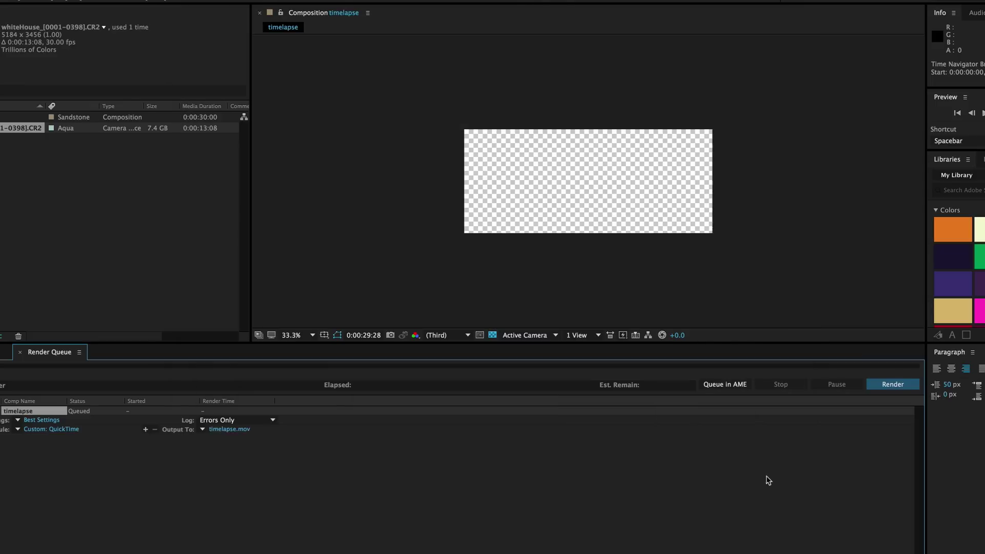
{"action": "left_click", "coordinate": [901, 388]}
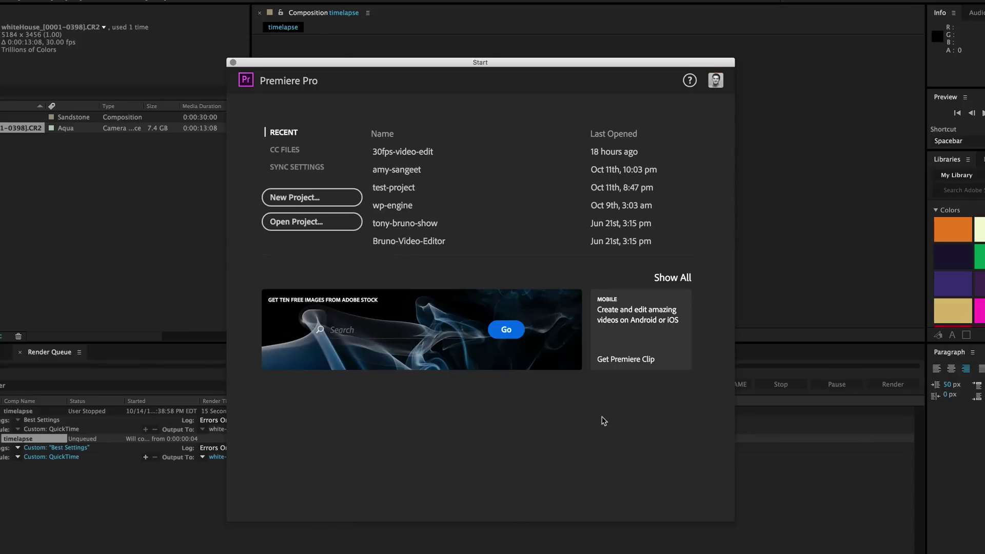
In Premiere Pro, create a new project named timelapse-test stored on the Desktop.
{"action": "left_click", "coordinate": [334, 205]}
{"action": "left_click_drag", "start_coordinate": [696, 208], "coordinate": [449, 124]}
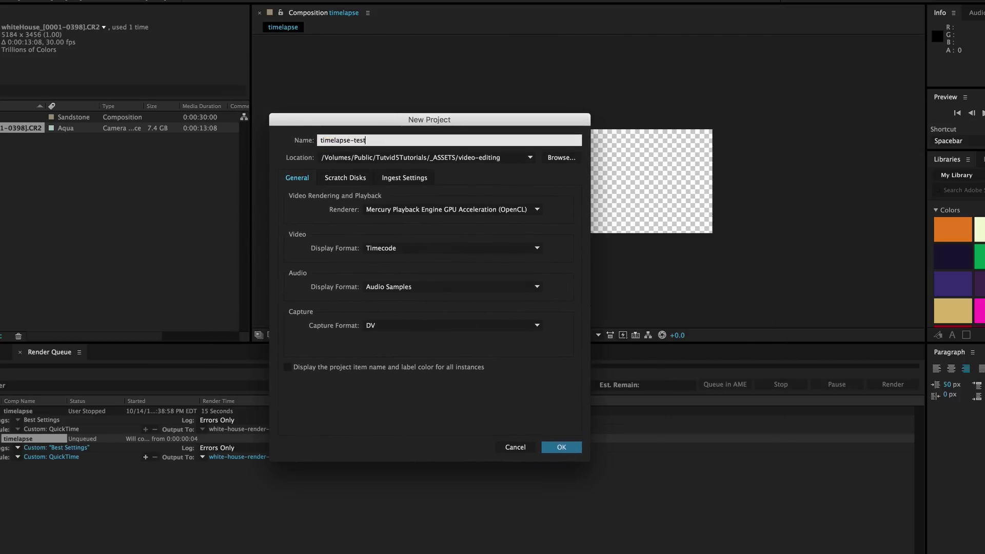
{"action": "left_click", "coordinate": [560, 158]}
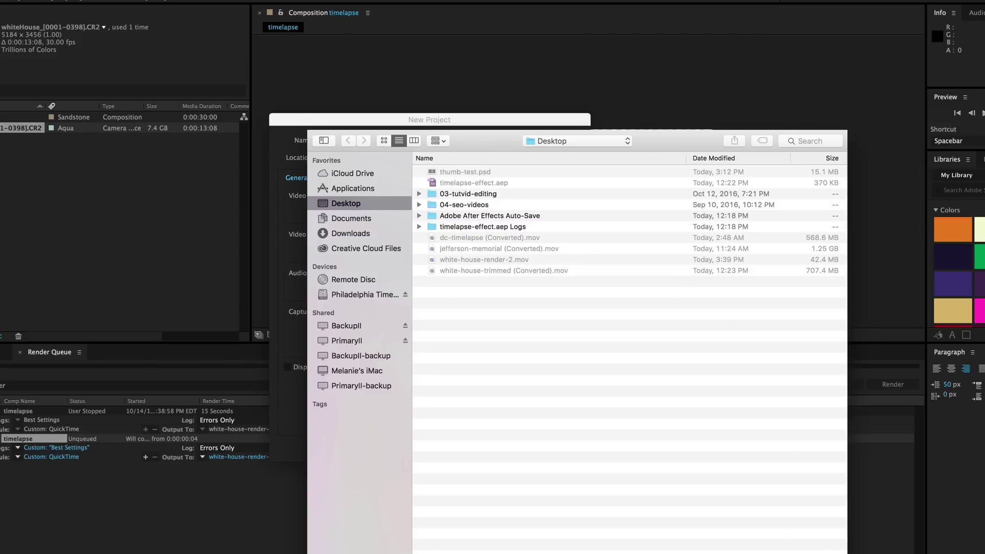
{"action": "key", "text": "Return"}
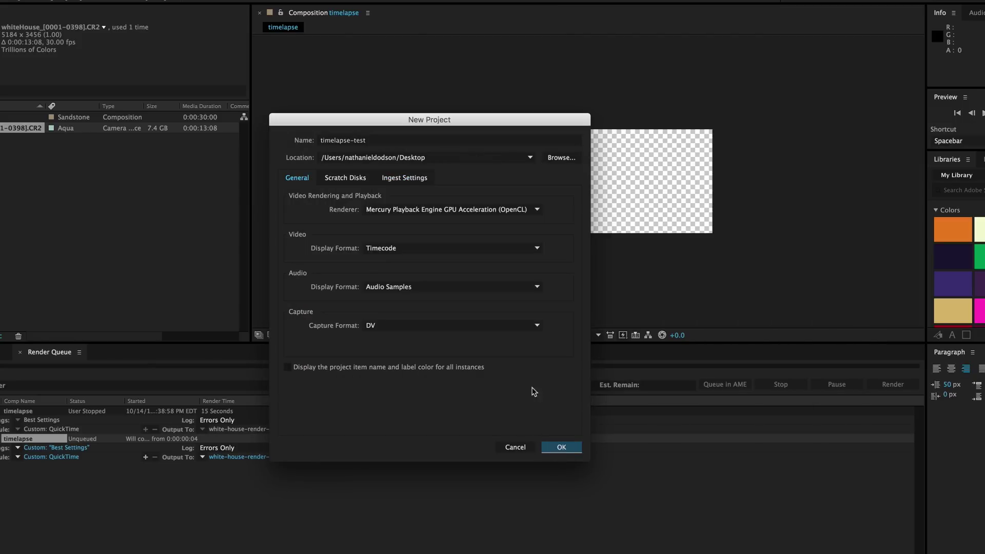
{"action": "key", "text": "Return"}
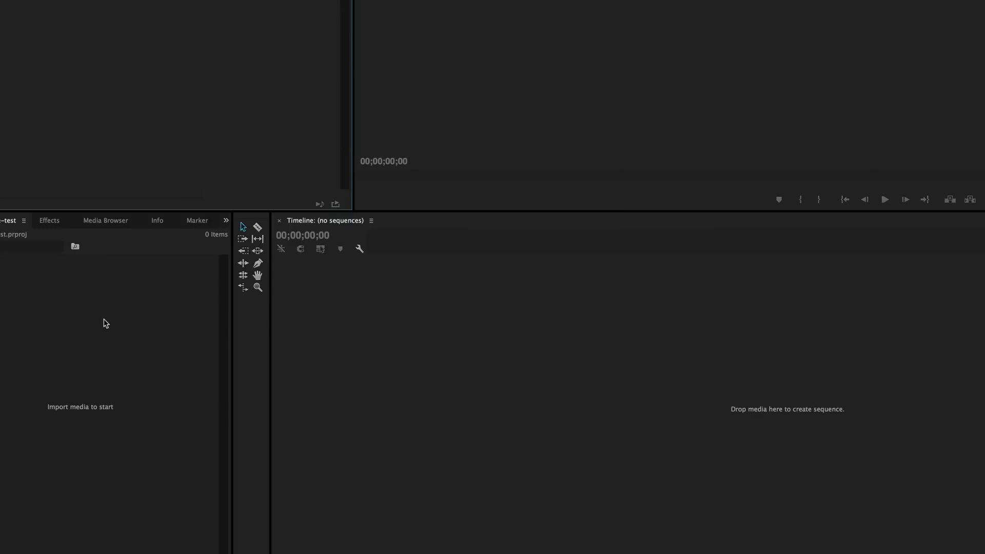
Import the dc-timelapse, jefferson-memorial and white-house-trimmed (Converted) movies from the Desktop folder in Finder into the project.
{"action": "key", "text": "super+Tab"}
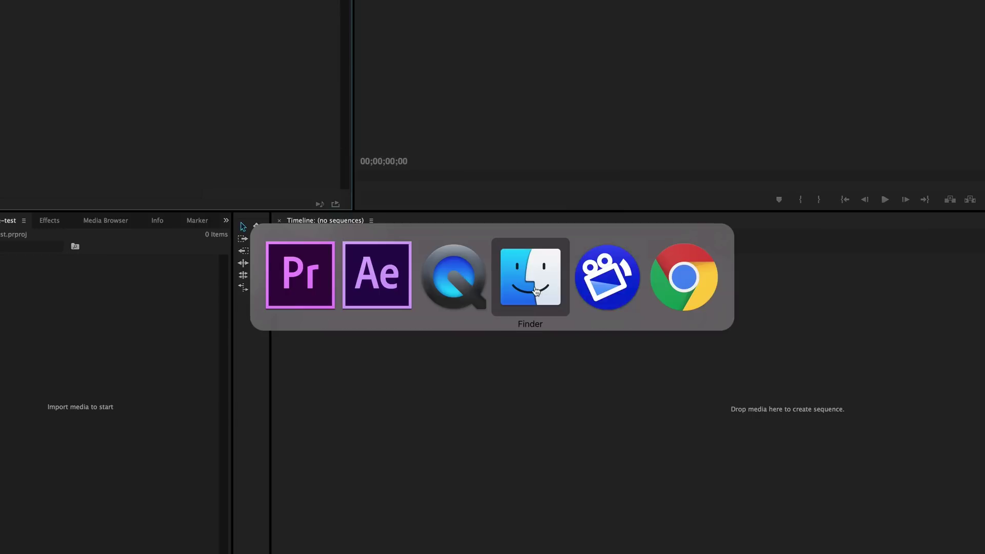
{"action": "left_click", "coordinate": [515, 240]}
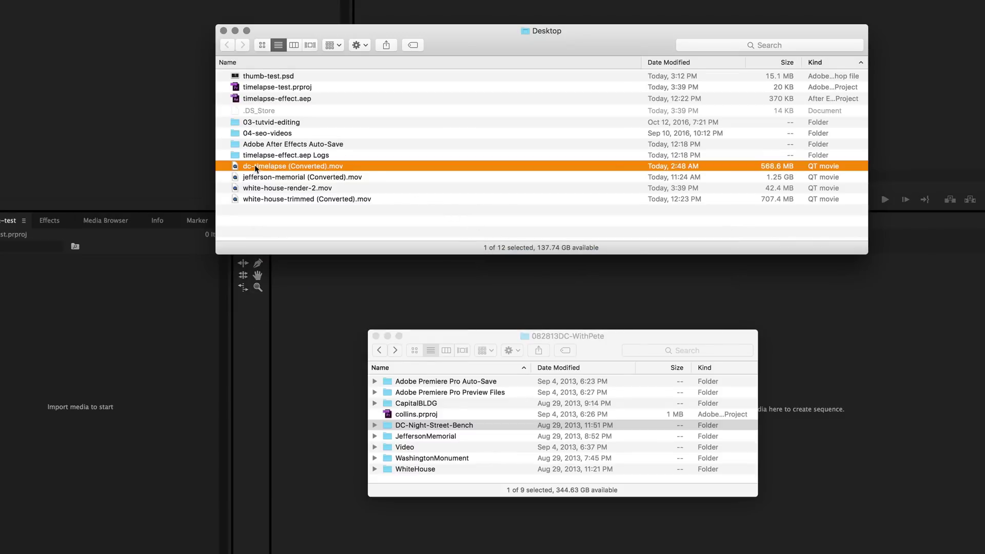
{"action": "left_click", "coordinate": [302, 177], "text": "shift"}
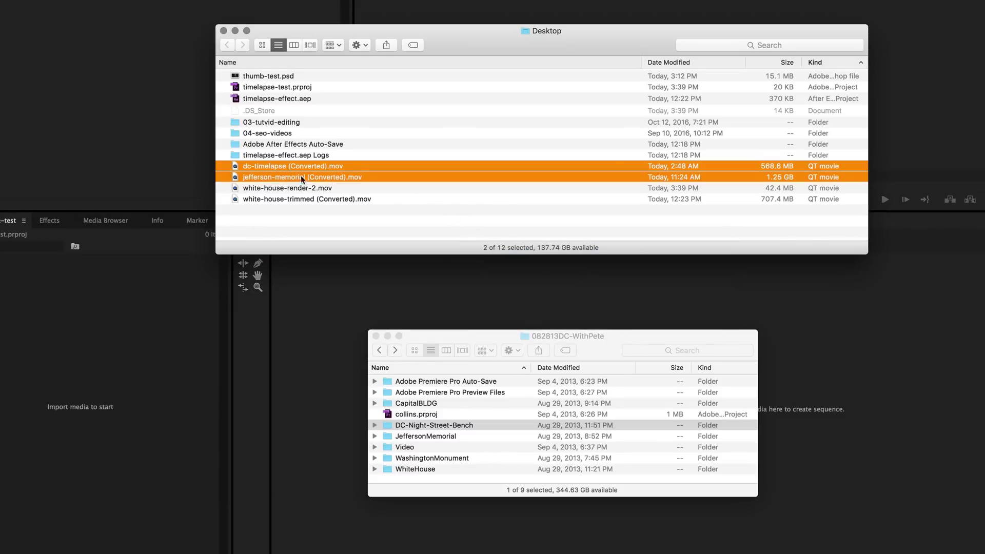
{"action": "left_click", "coordinate": [298, 199], "text": "super"}
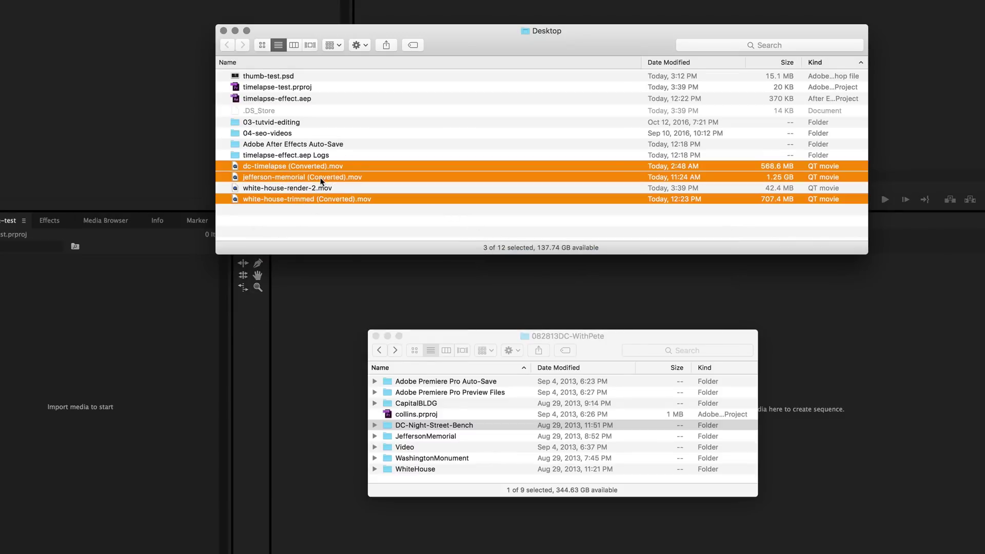
{"action": "left_click_drag", "start_coordinate": [322, 181], "coordinate": [62, 430]}
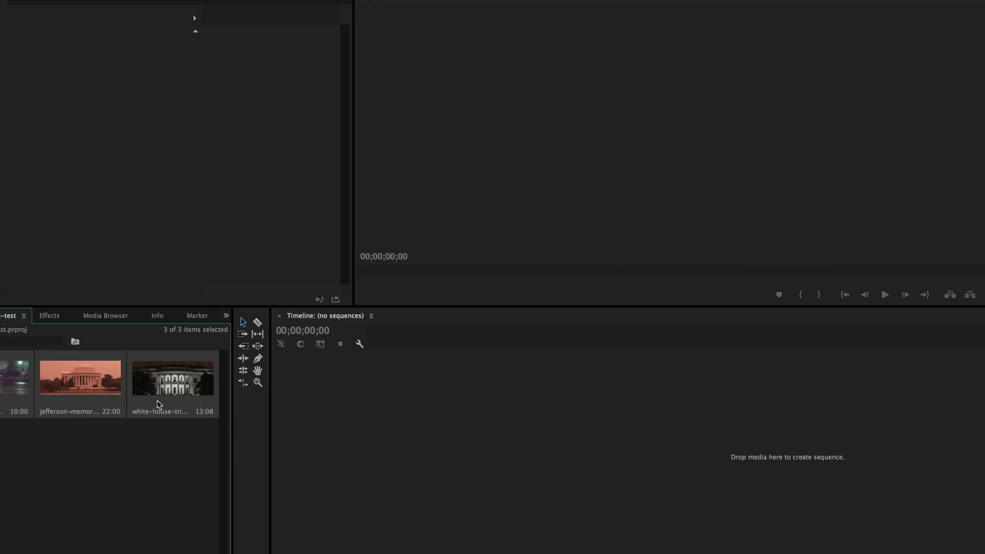
Create a new sequence from the jefferson-memorial clip.
{"action": "left_click", "coordinate": [154, 481]}
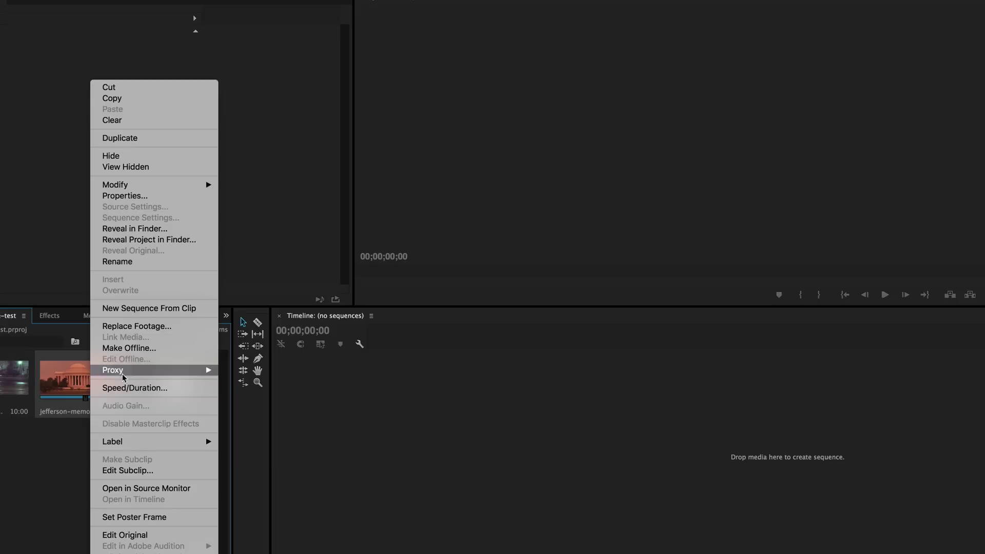
{"action": "left_click", "coordinate": [145, 308]}
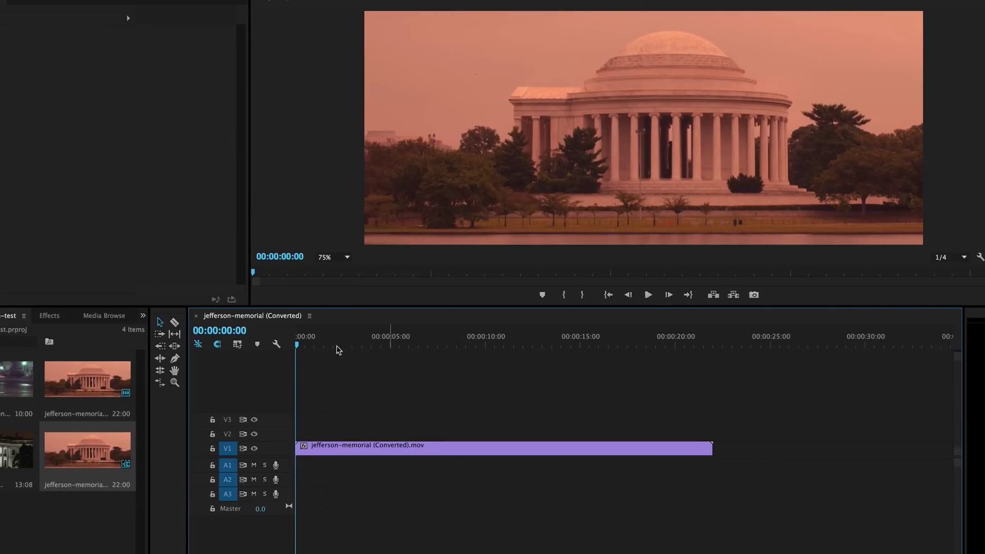
Trim the start of the jefferson-memorial clip to 00:00:12:03 and move the clip to the sequence start.
{"action": "left_click_drag", "start_coordinate": [313, 346], "coordinate": [527, 402]}
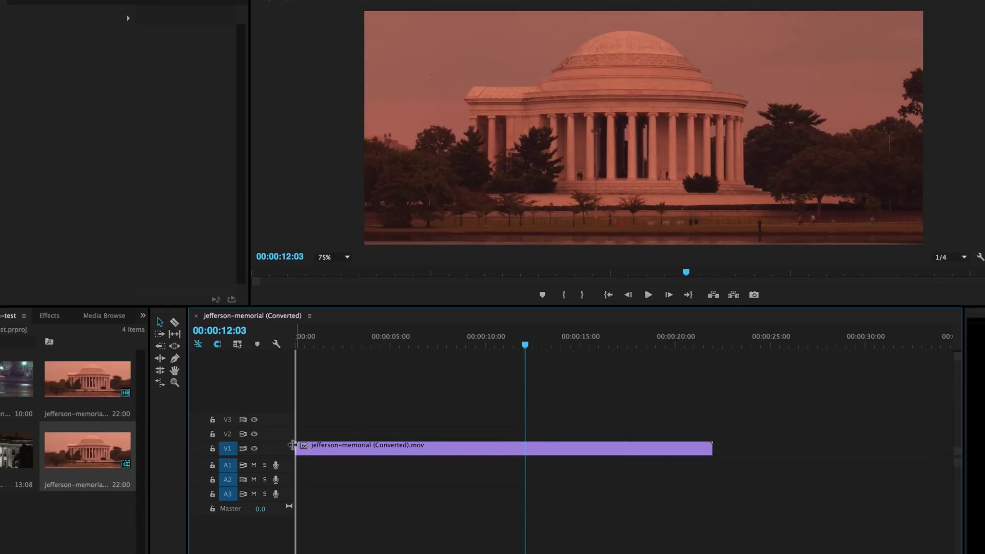
{"action": "left_click_drag", "start_coordinate": [297, 448], "coordinate": [529, 466]}
{"action": "left_click_drag", "start_coordinate": [576, 446], "coordinate": [317, 456]}
{"action": "left_click_drag", "start_coordinate": [484, 344], "coordinate": [439, 352]}
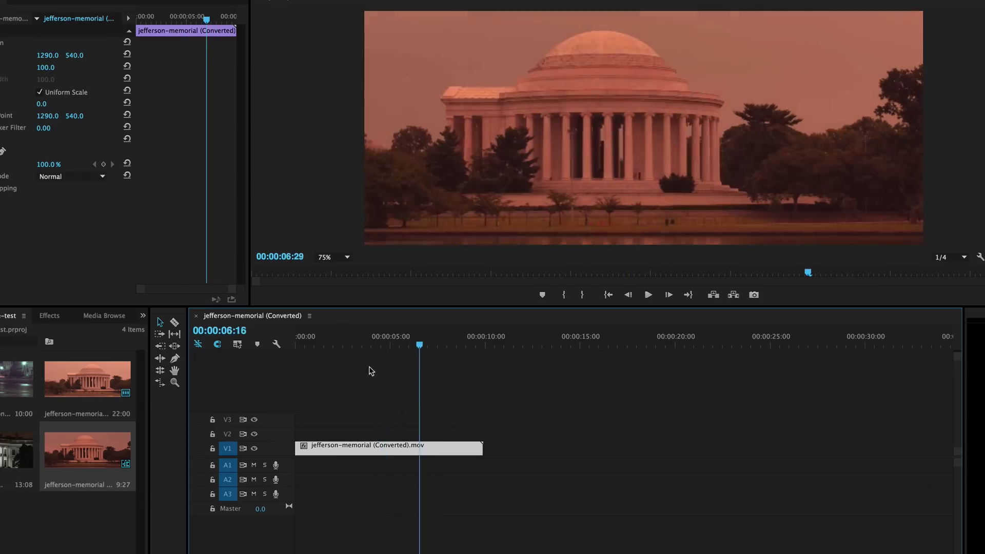
{"action": "mouse_move", "coordinate": [372, 371]}
{"action": "left_mouse_down"}
{"action": "mouse_move", "coordinate": [417, 378]}
{"action": "mouse_move", "coordinate": [389, 377]}
{"action": "left_mouse_up"}
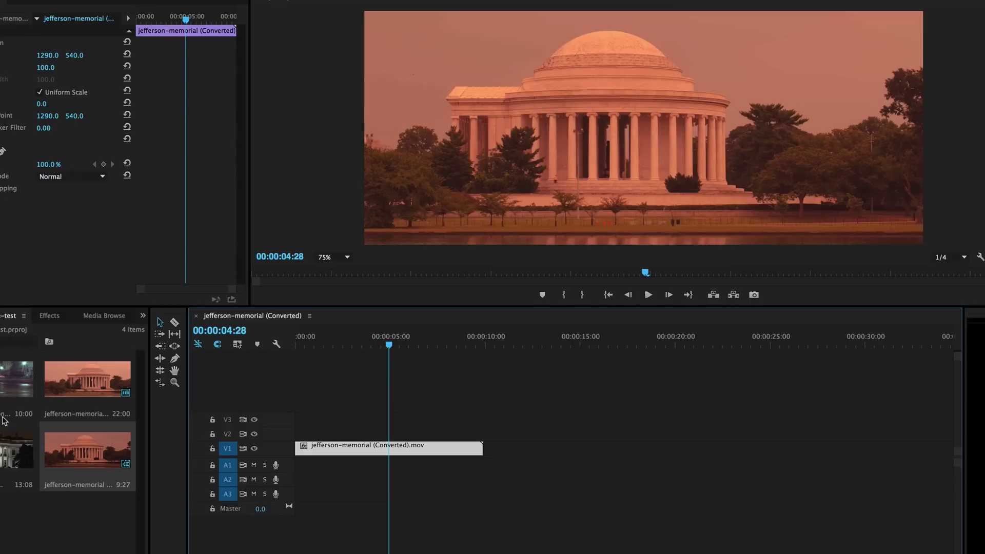
Place the dc-timelapse clip on V1 directly after the jefferson-memorial clip and play across the cut.
{"action": "left_click_drag", "start_coordinate": [5, 386], "coordinate": [483, 449]}
{"action": "left_click_drag", "start_coordinate": [470, 345], "coordinate": [482, 375]}
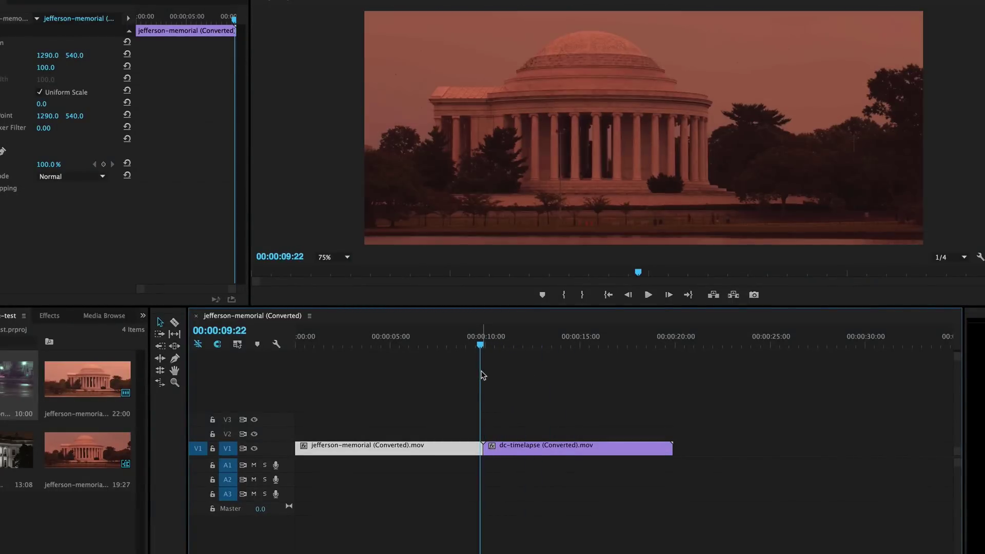
{"action": "key", "text": "space"}
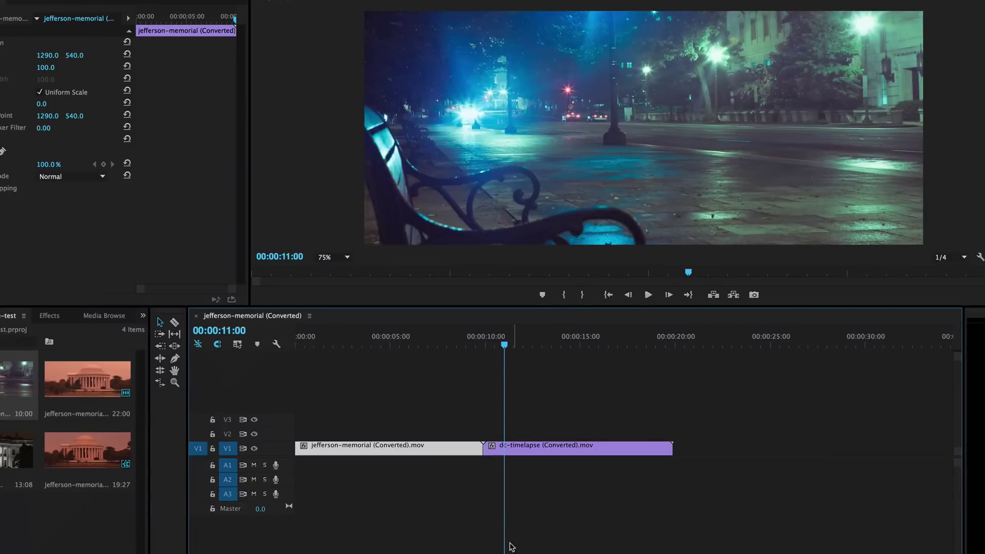
Trim the start of the dc-timelapse clip to 00:00:11:00 and ripple delete the gap before it.
{"action": "left_click_drag", "start_coordinate": [488, 449], "coordinate": [505, 450]}
{"action": "left_click", "coordinate": [491, 452]}
{"action": "right_click", "coordinate": [492, 451]}
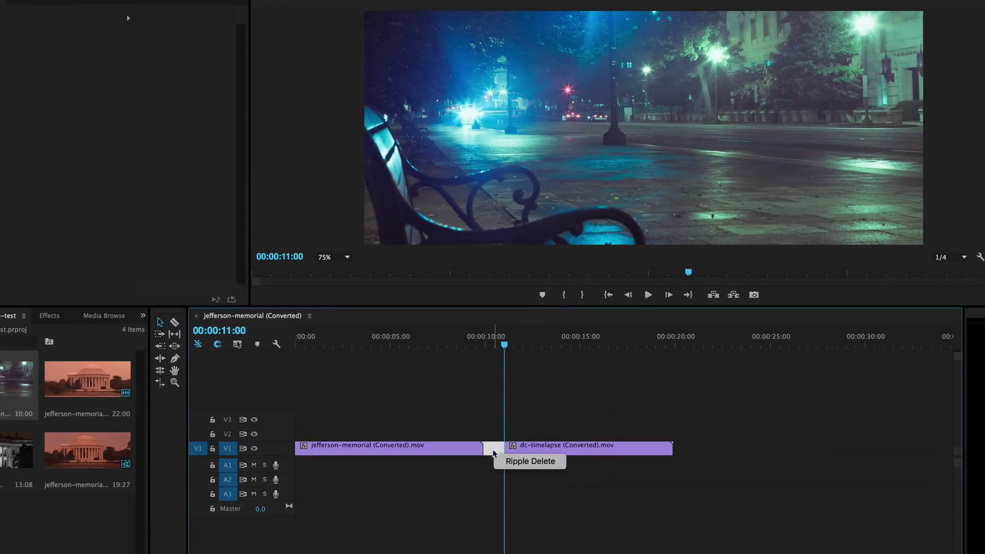
{"action": "left_click", "coordinate": [510, 461]}
{"action": "key", "text": "Up"}
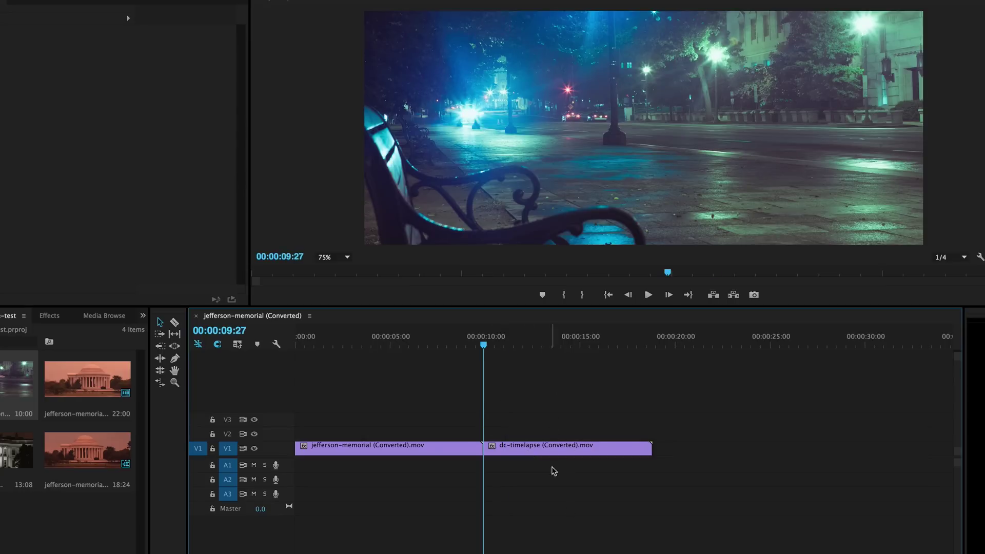
Place the white-house-trimmed clip on V1 directly after dc-timelapse and preview the end of dc-timelapse.
{"action": "left_click_drag", "start_coordinate": [16, 450], "coordinate": [661, 451]}
{"action": "left_click_drag", "start_coordinate": [631, 345], "coordinate": [638, 342]}
{"action": "key", "text": "n"}
{"action": "key", "text": "space"}
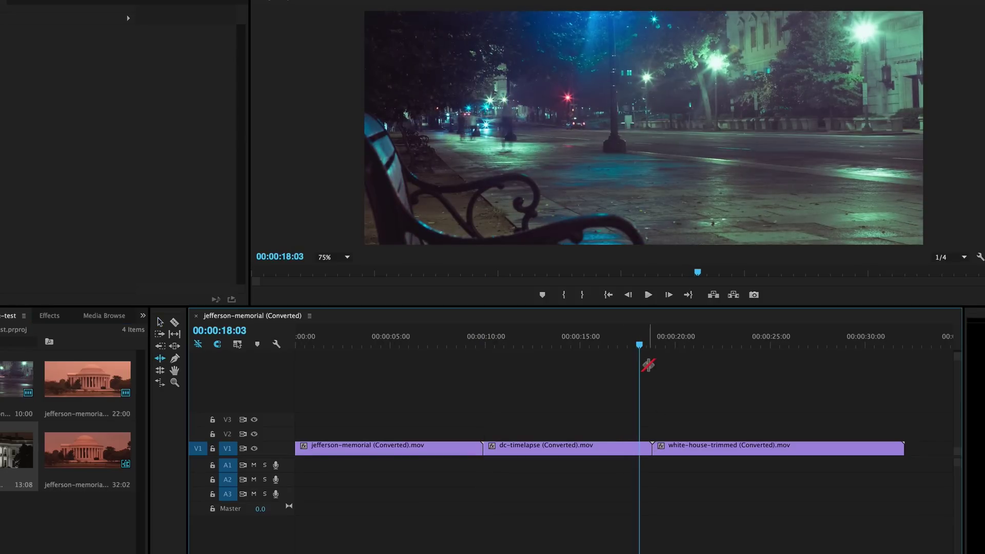
Ripple-trim the end of the dc-timelapse clip to 00:00:18:18 and play back the cut into the White House clip.
{"action": "left_click_drag", "start_coordinate": [656, 345], "coordinate": [647, 363]}
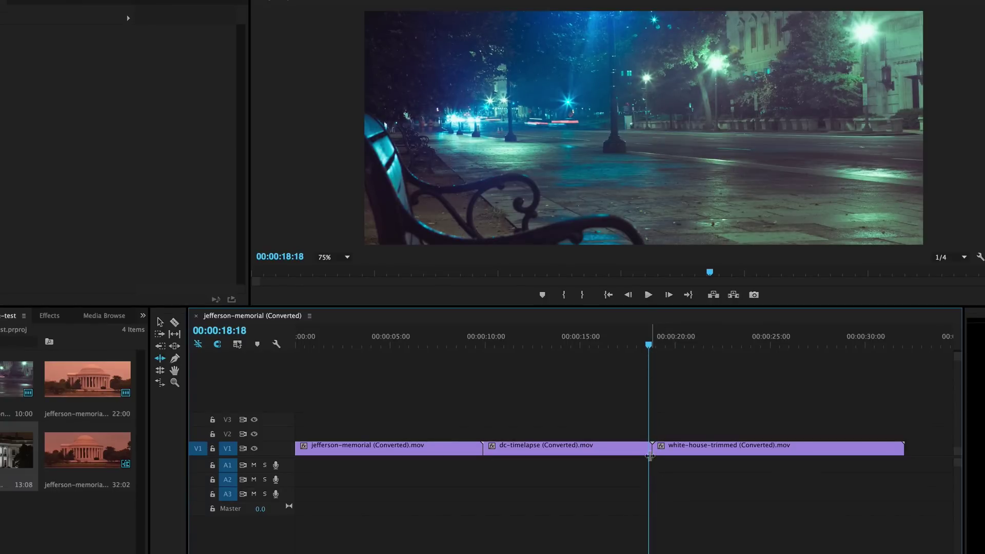
{"action": "left_click_drag", "start_coordinate": [647, 450], "coordinate": [645, 451]}
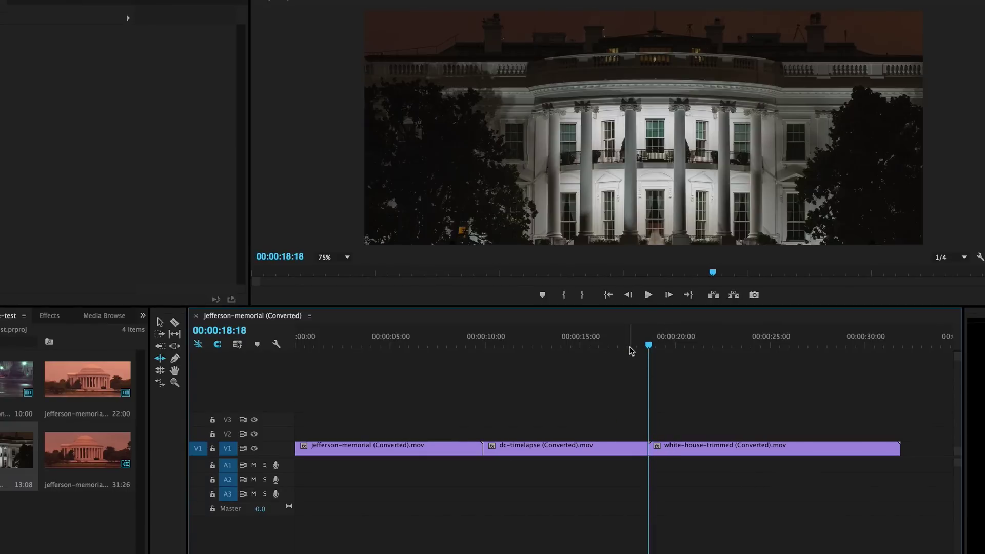
{"action": "key", "text": "space"}
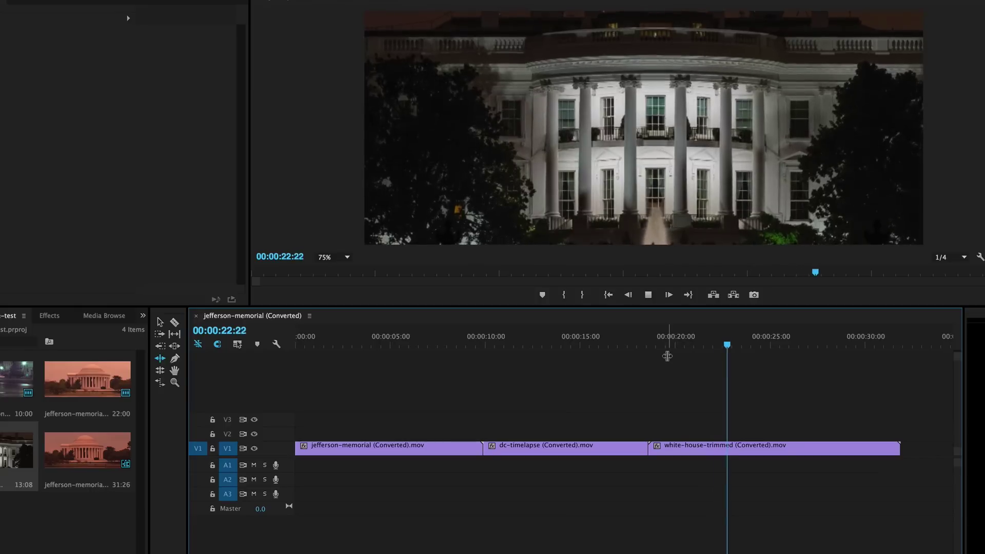
{"action": "key", "text": "space"}
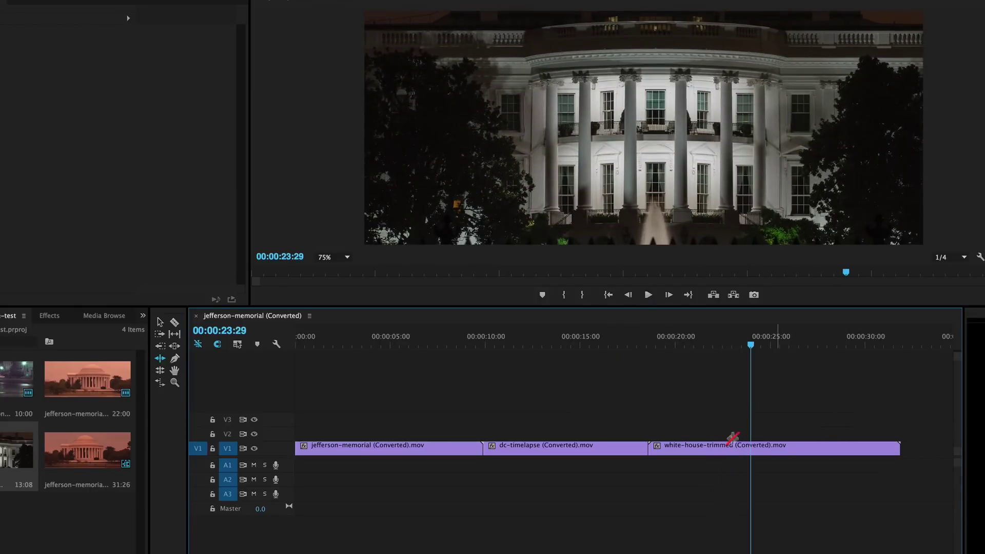
Mark the sequence's out point at the end of the white-house-trimmed clip, 00:00:31:26, and return the playhead to 00:00:00:00.
{"action": "key", "text": "v"}
{"action": "left_click", "coordinate": [883, 344]}
{"action": "mouse_move", "coordinate": [887, 348]}
{"action": "left_mouse_down"}
{"action": "mouse_move", "coordinate": [901, 351]}
{"action": "mouse_move", "coordinate": [894, 362]}
{"action": "left_mouse_up"}
{"action": "key", "text": "End"}
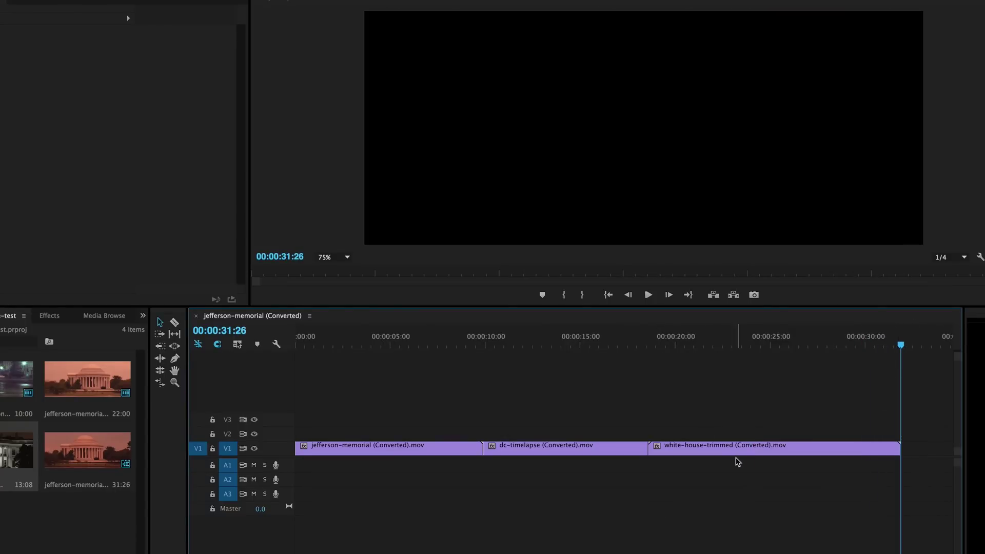
{"action": "key", "text": "o"}
{"action": "left_click_drag", "start_coordinate": [328, 342], "coordinate": [242, 353]}
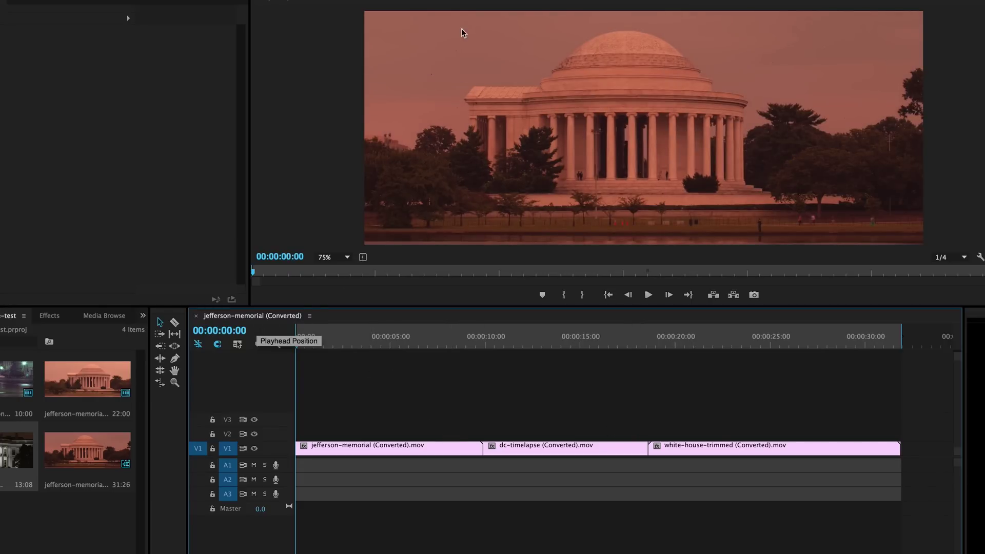
Open the export settings for the sequence and use Sequence In/Out as the source range.
{"action": "key", "text": "super+m"}
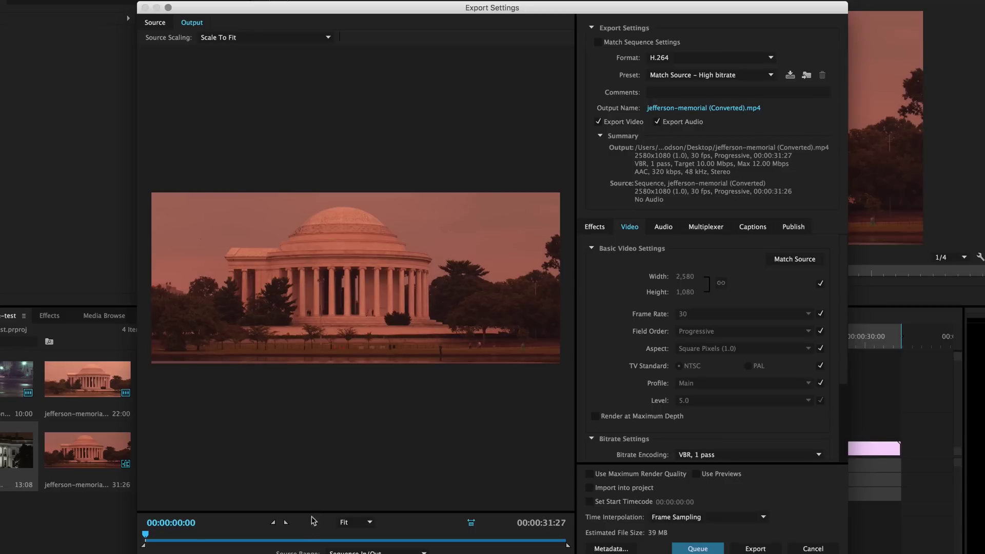
{"action": "left_click", "coordinate": [359, 552]}
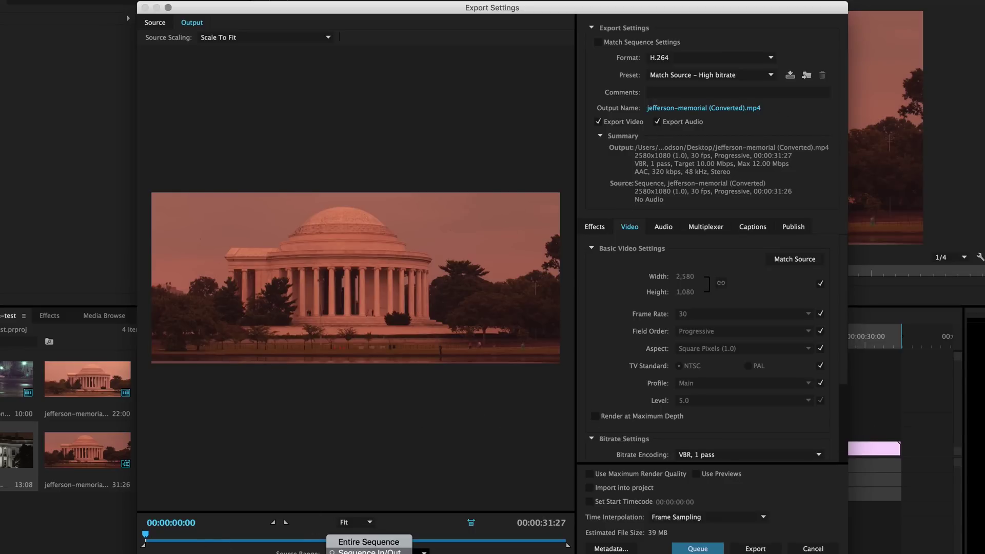
{"action": "left_click", "coordinate": [379, 552]}
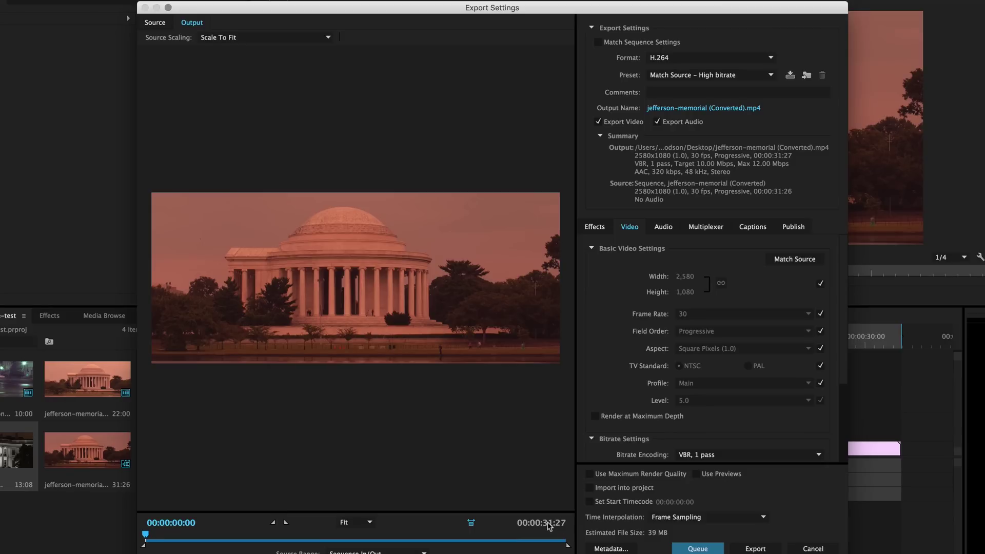
{"action": "mouse_move", "coordinate": [145, 537]}
{"action": "left_mouse_down"}
{"action": "mouse_move", "coordinate": [494, 538]}
{"action": "mouse_move", "coordinate": [146, 536]}
{"action": "left_mouse_up"}
Export the sequence as H.264 with the Match Source - High bitrate preset and move the encoding progress window aside.
{"action": "left_click", "coordinate": [722, 77]}
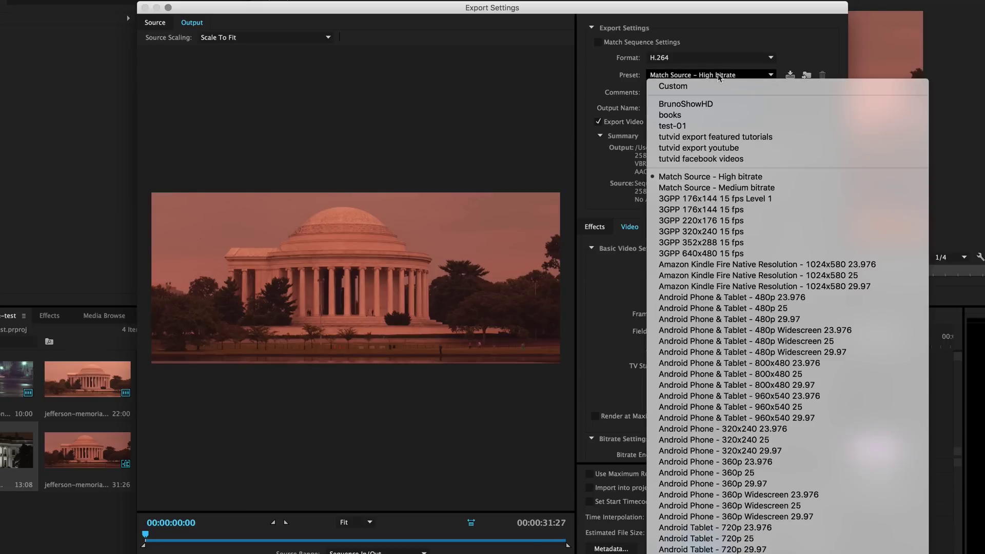
{"action": "left_click", "coordinate": [752, 178]}
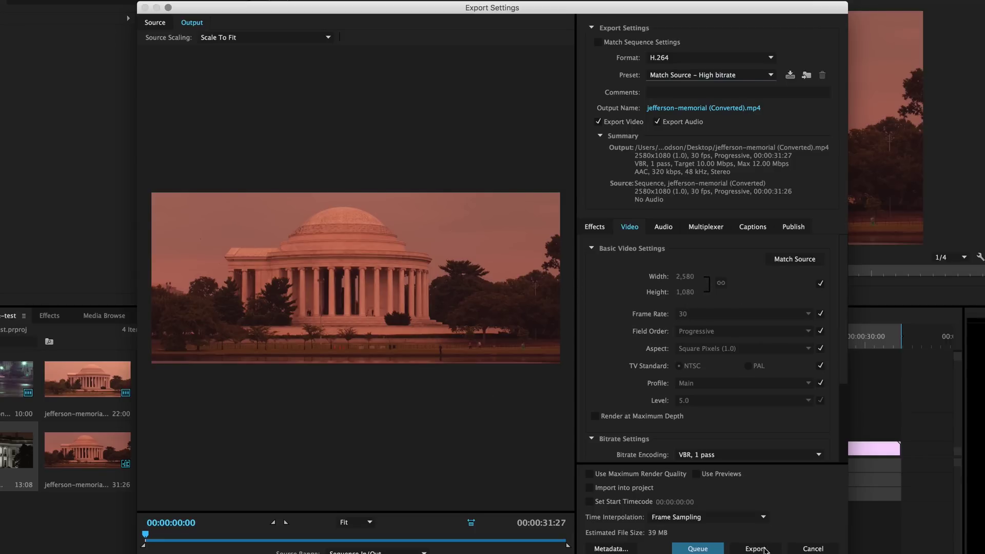
{"action": "left_click", "coordinate": [755, 548]}
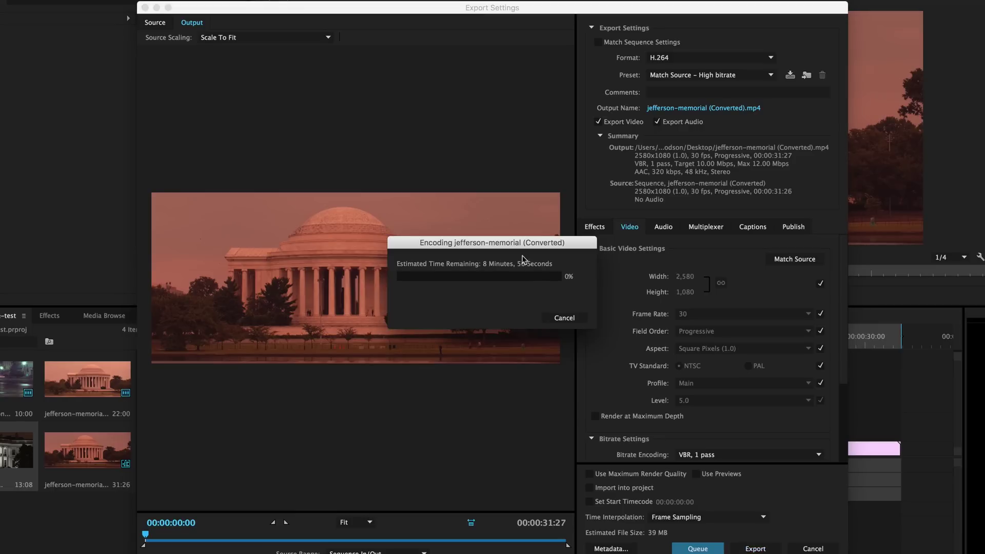
{"action": "left_click_drag", "start_coordinate": [519, 242], "coordinate": [378, 242]}
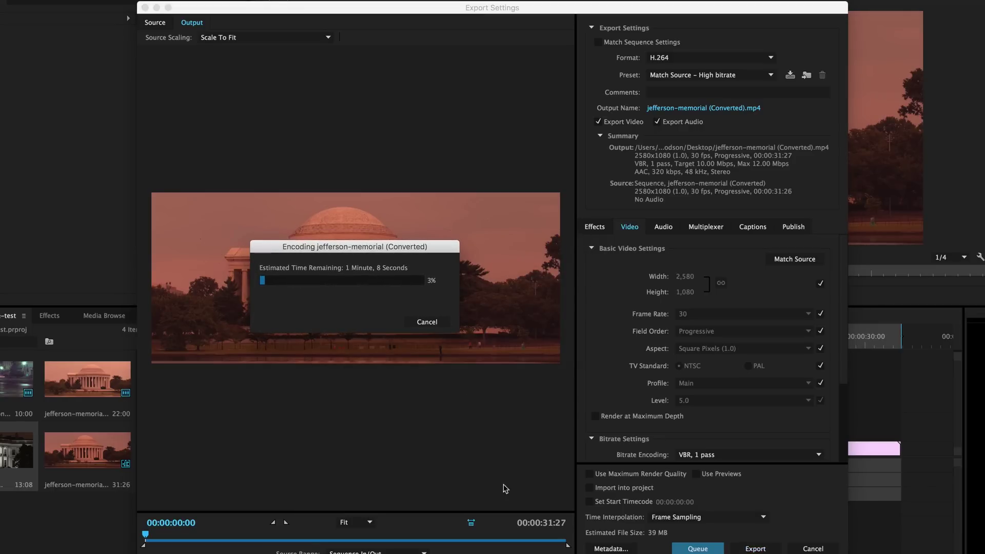